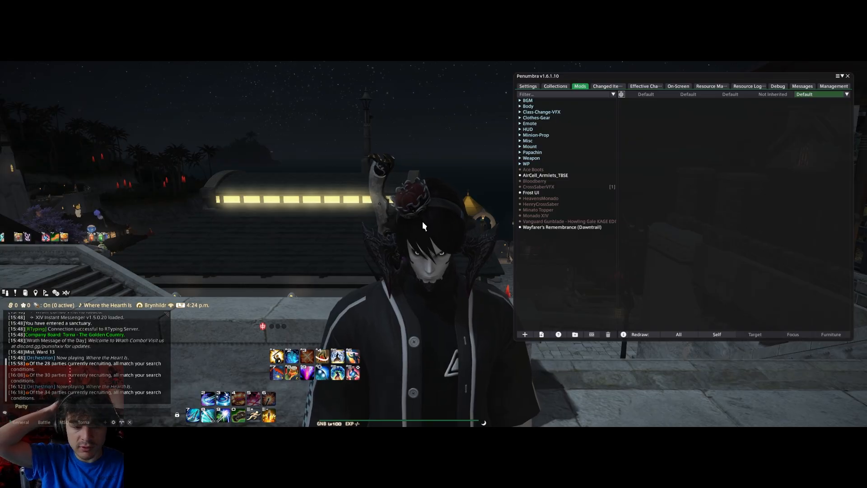
key(alt+Tab)
click(565, 243)
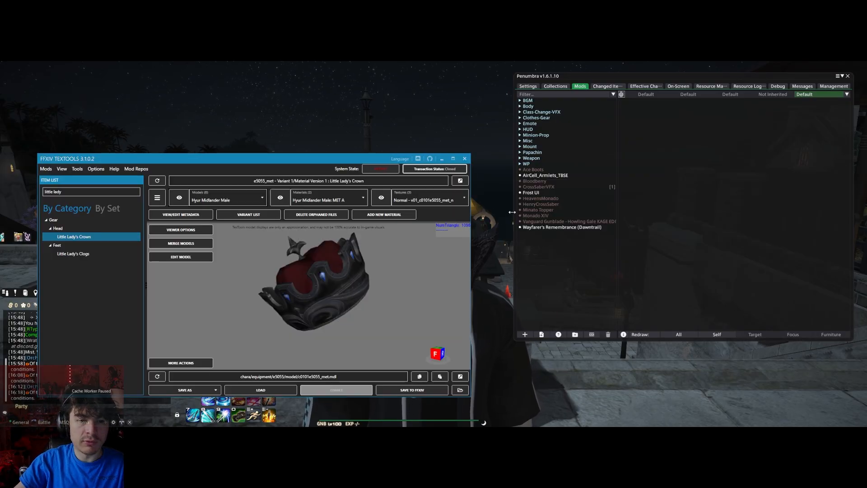
drag(327, 156, 423, 145)
drag(436, 280, 471, 211)
drag(476, 144, 441, 147)
click(605, 272)
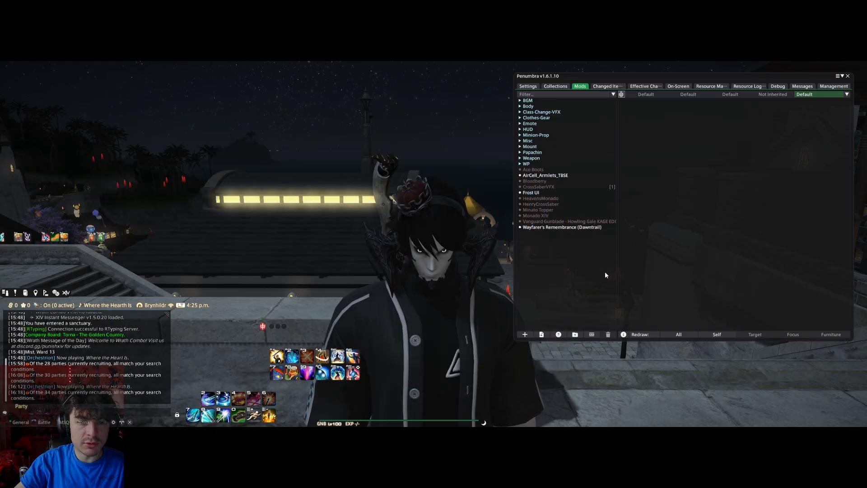
Create an empty Penumbra mod named "Persona Q Topper" and enable it
click(530, 336)
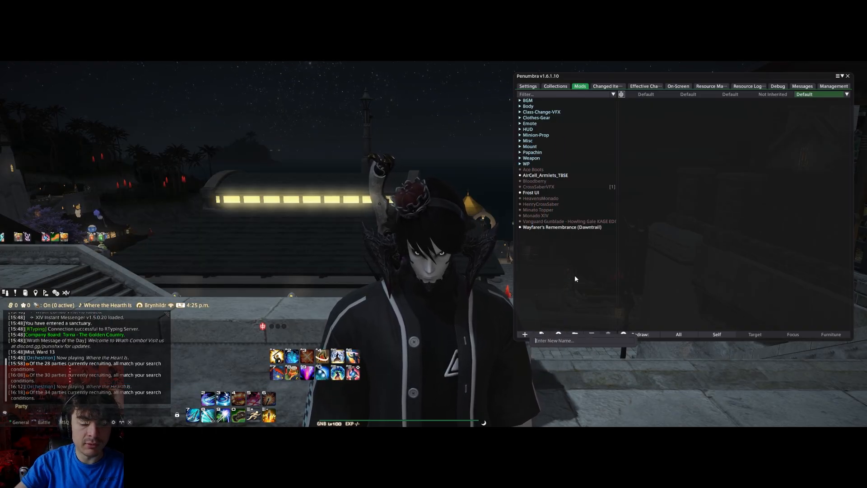
text(Persona)
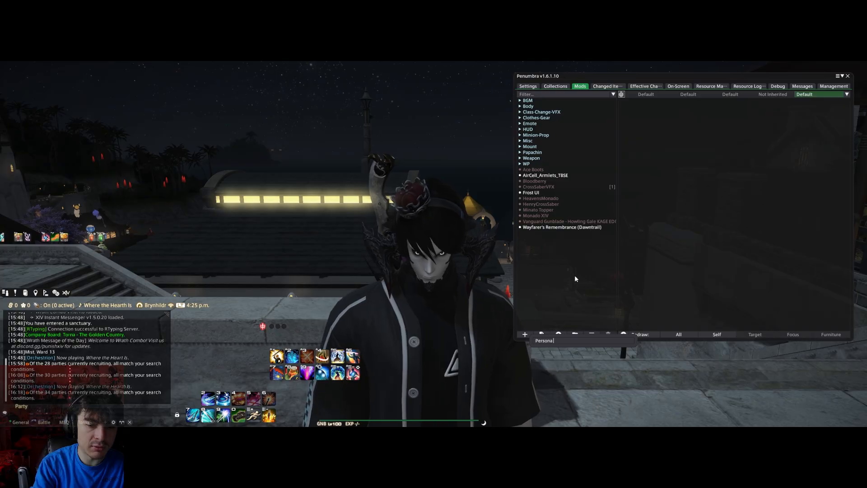
text( Q Topper)
key(Return)
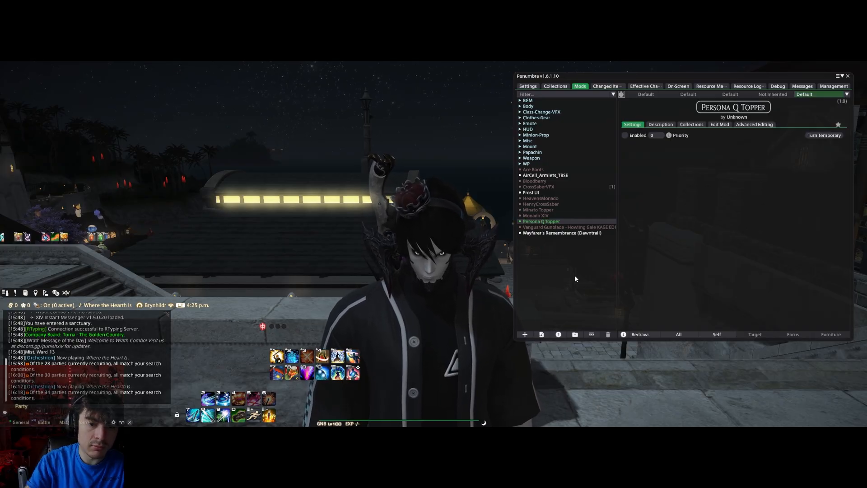
click(624, 135)
Switch to FFXIV TexTools and attach a transaction to Penumbra, using the Persona Q Topper mod folder as the target
key(alt+Tab)
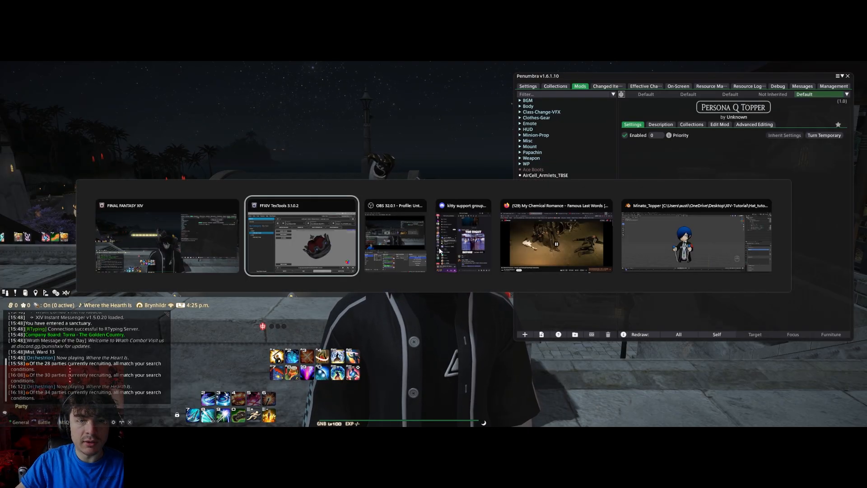
click(493, 157)
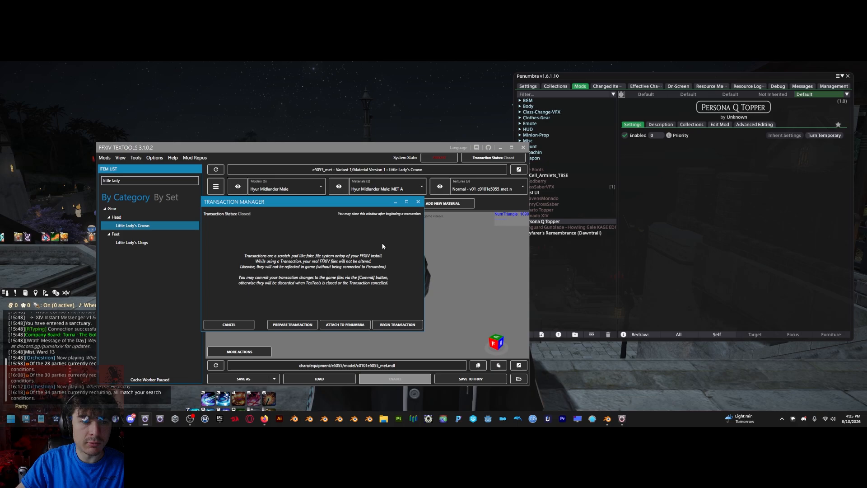
click(344, 324)
click(217, 179)
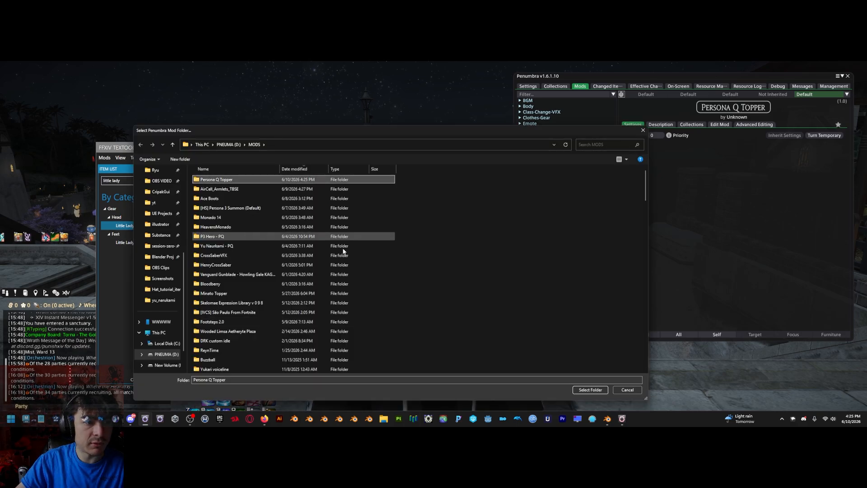
click(590, 389)
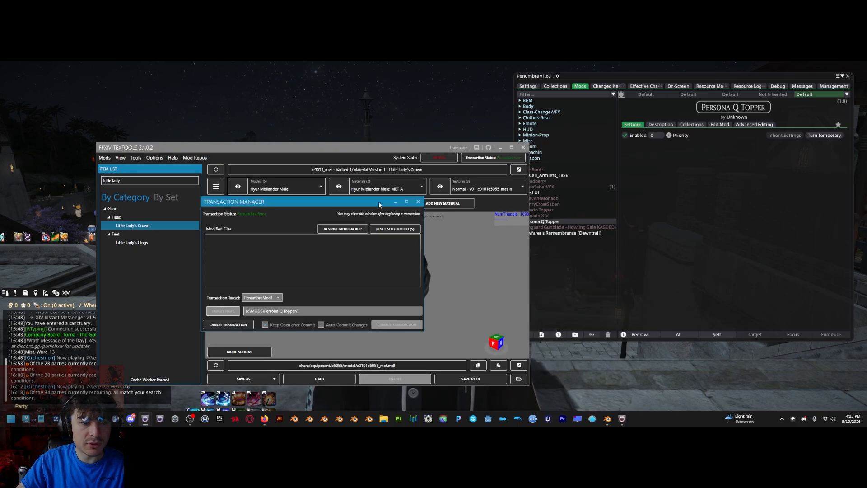
drag(379, 202, 415, 207)
click(433, 205)
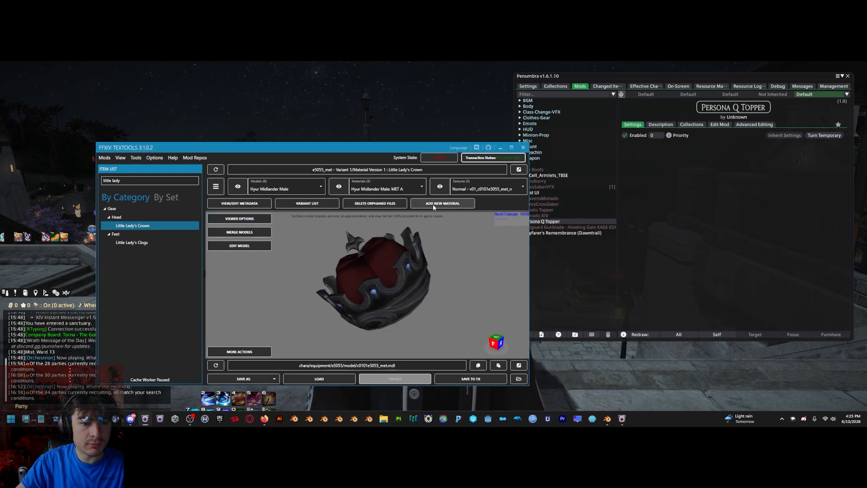
click(324, 381)
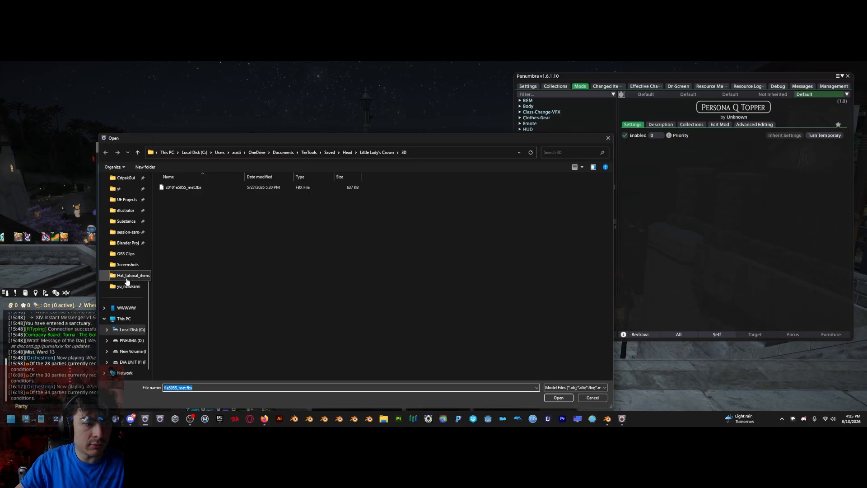
click(126, 275)
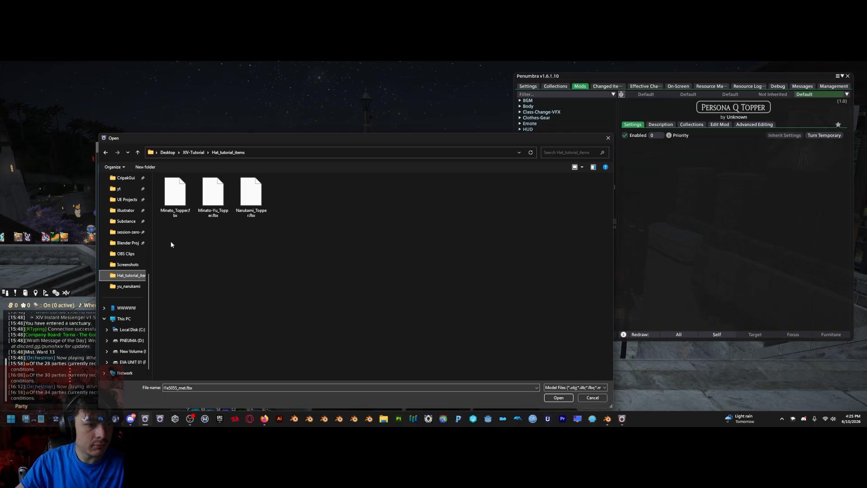
click(592, 397)
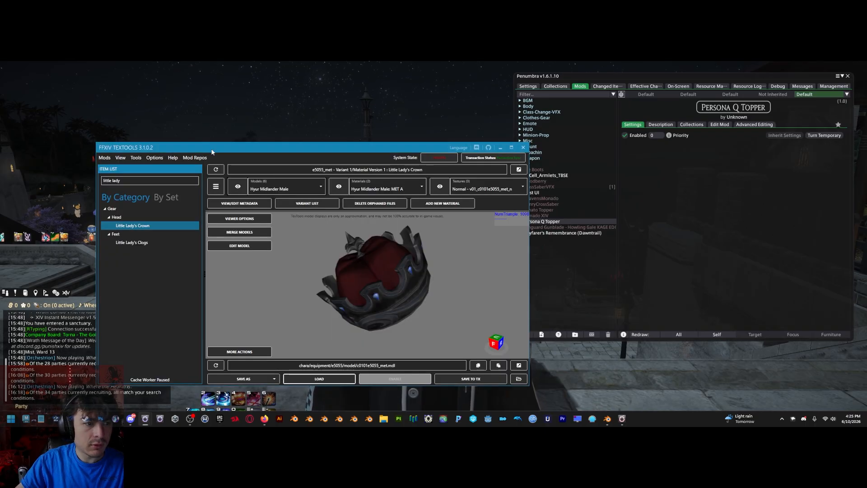
drag(104, 145, 116, 140)
click(118, 151)
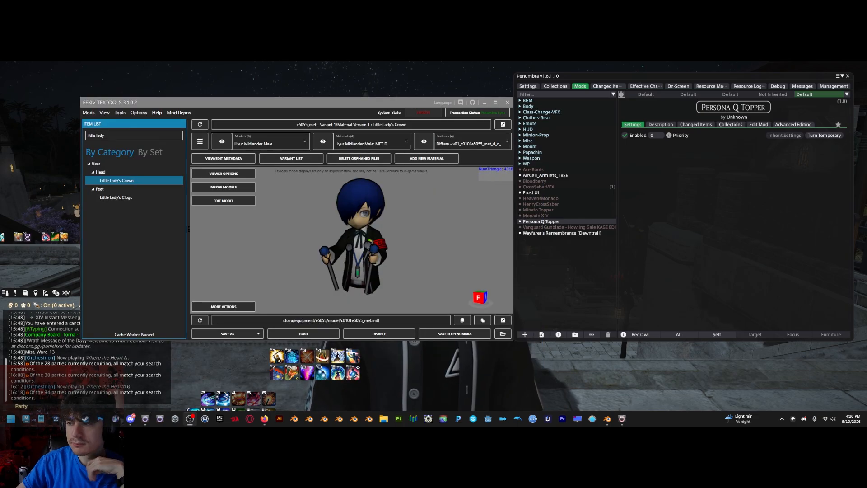
Examine the blue-haired topper loaded on Little Lady's Crown, and switch to Blender to examine its source model
drag(359, 244, 403, 224)
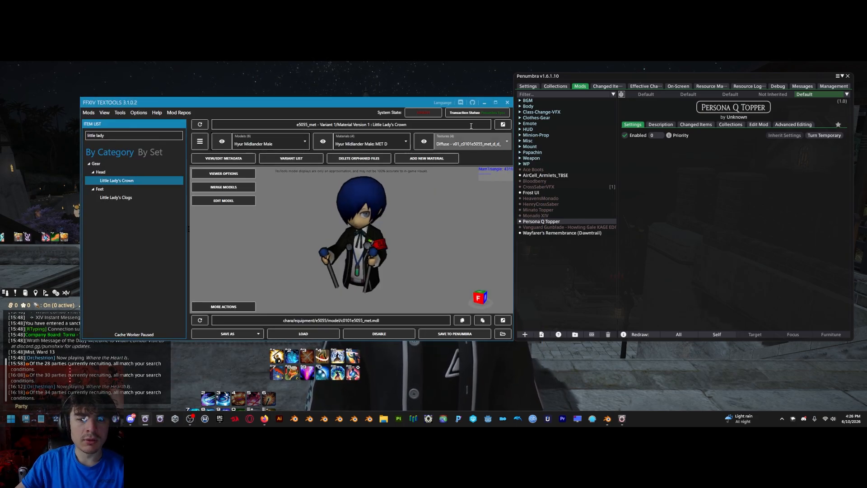
drag(397, 103, 385, 143)
drag(382, 274, 369, 257)
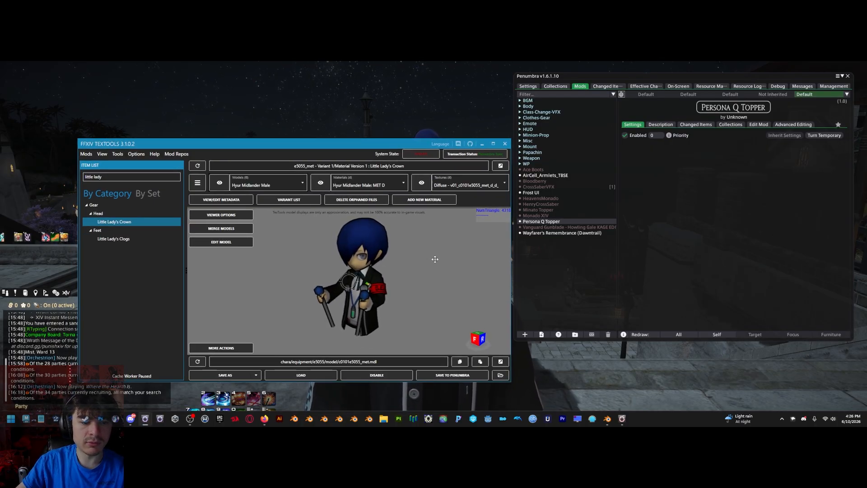
click(608, 418)
middle_drag(424, 243, 416, 252)
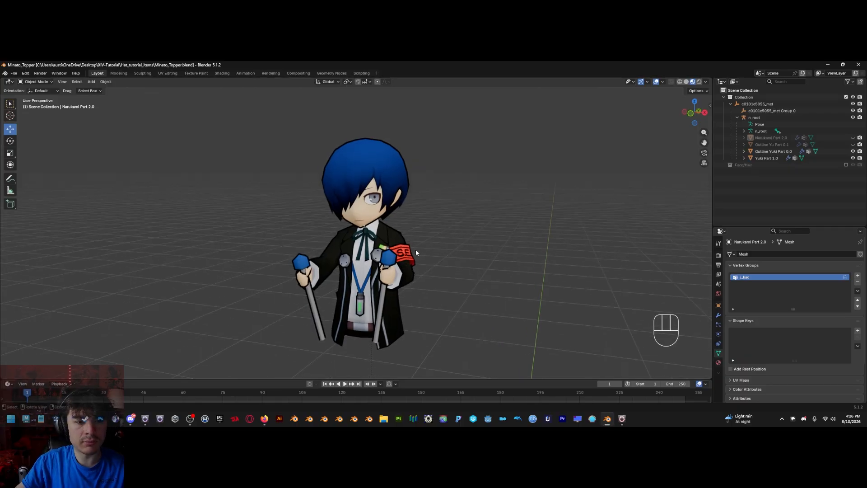
middle_drag(398, 204, 407, 185)
click(381, 176)
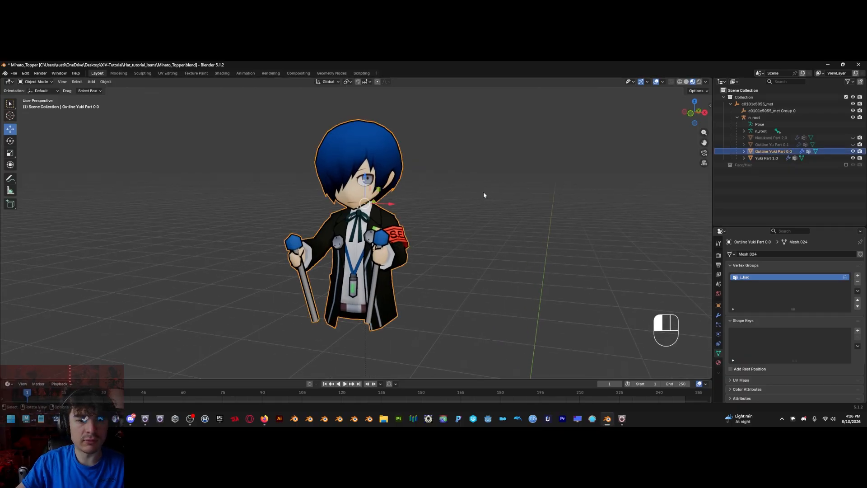
click(486, 195)
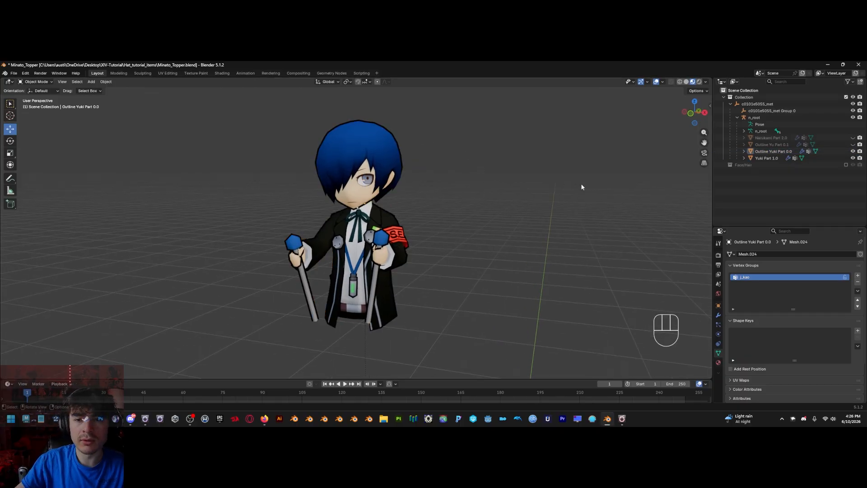
Hide the Yuki and Outline Yuki parts and show the Narukami and Outline Yu parts
click(853, 158)
click(853, 151)
click(853, 144)
click(852, 137)
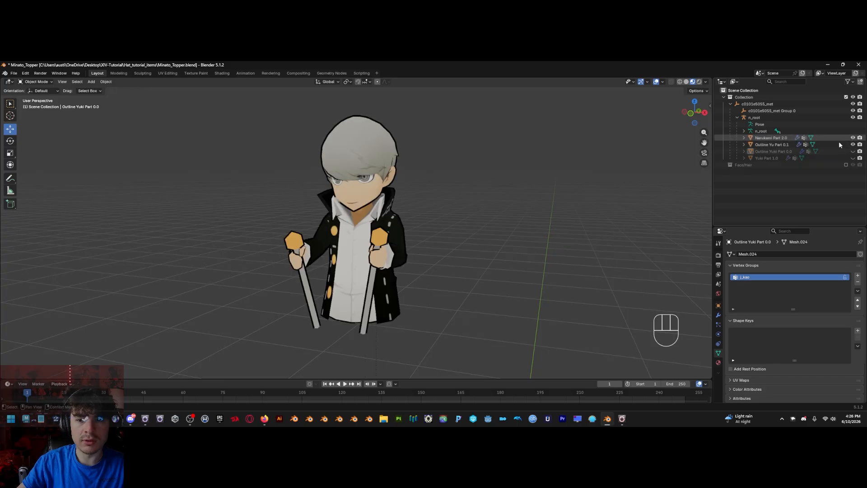
key(a)
click(14, 73)
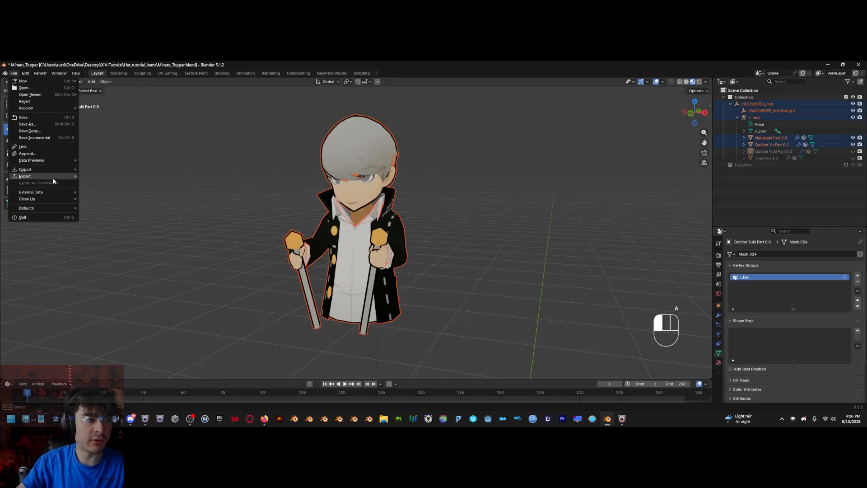
mouse_move(51, 177)
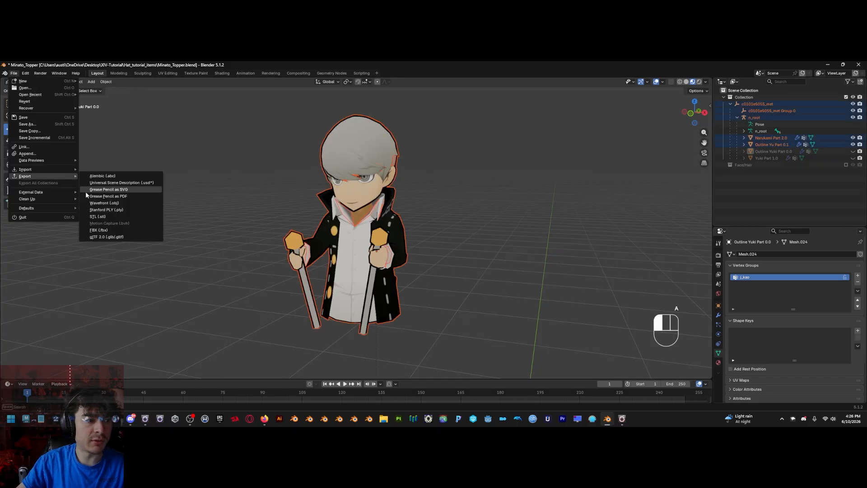
click(108, 231)
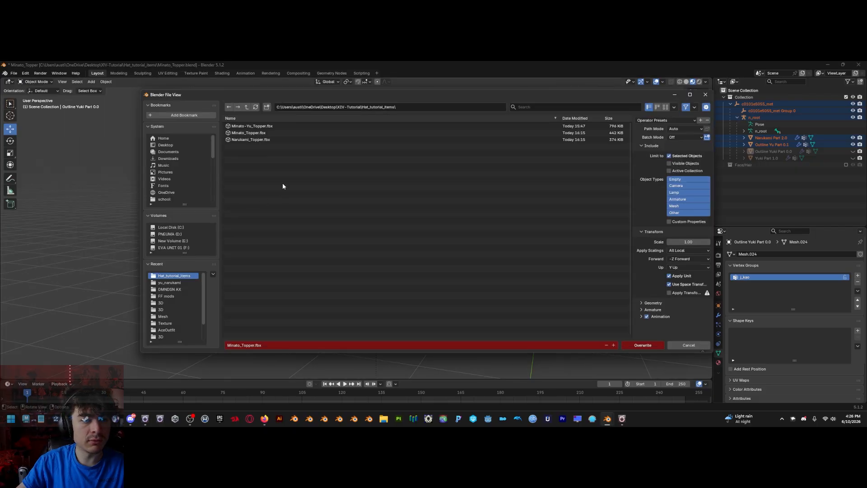
click(261, 134)
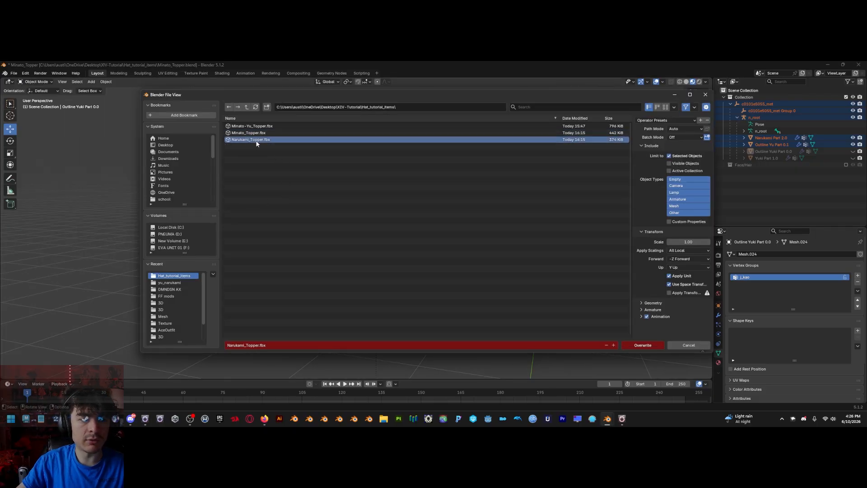
click(254, 140)
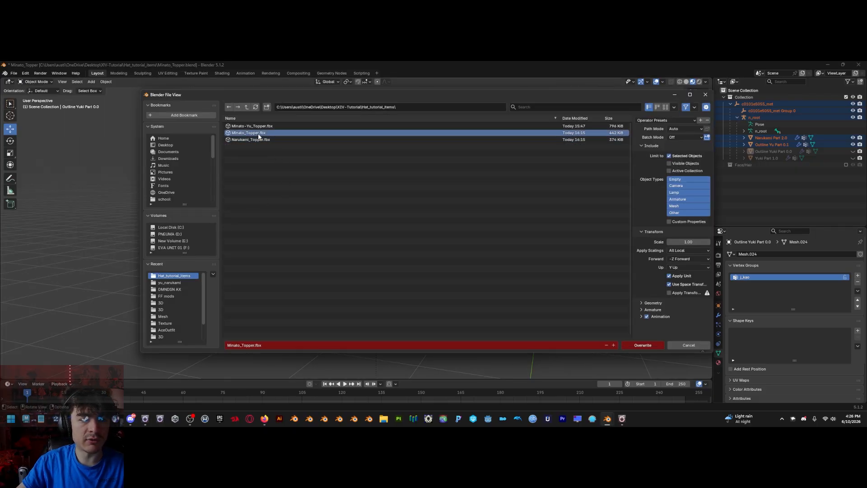
click(688, 344)
Hide the Narukami and Outline Yu parts and show the Outline Yuki and Yuki parts again
middle_drag(453, 208, 544, 207)
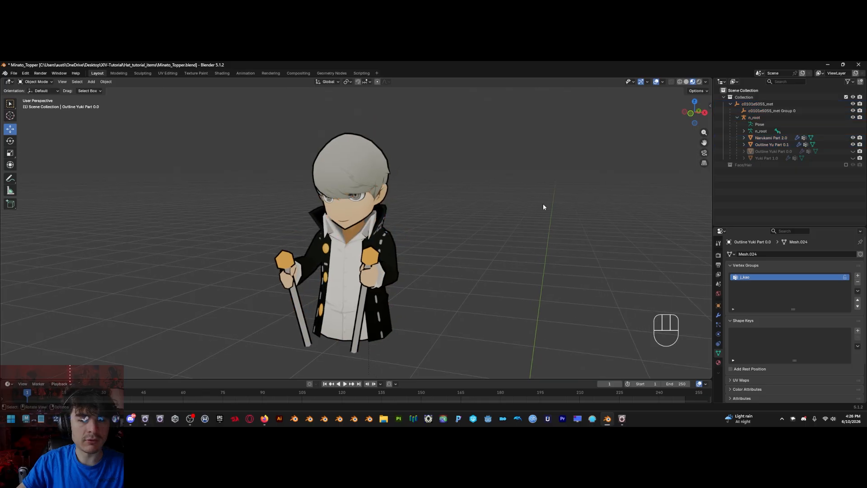
click(771, 137)
click(552, 188)
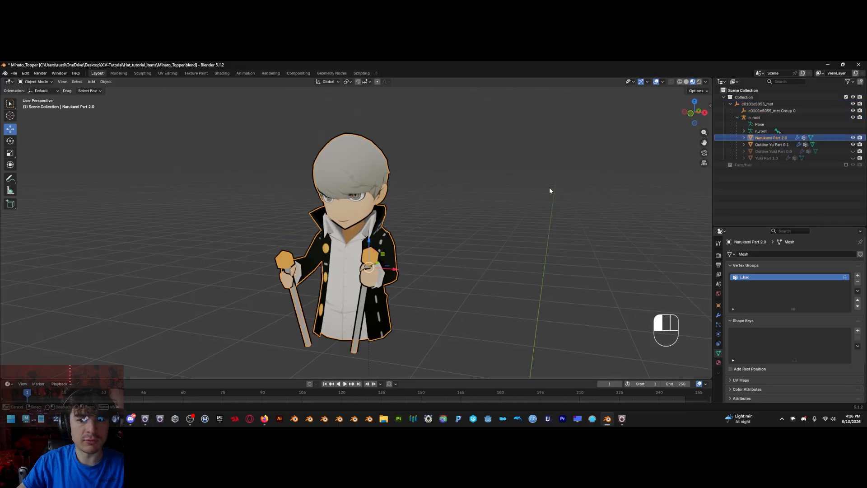
click(852, 137)
click(853, 144)
click(853, 151)
click(852, 158)
middle_drag(634, 171, 436, 184)
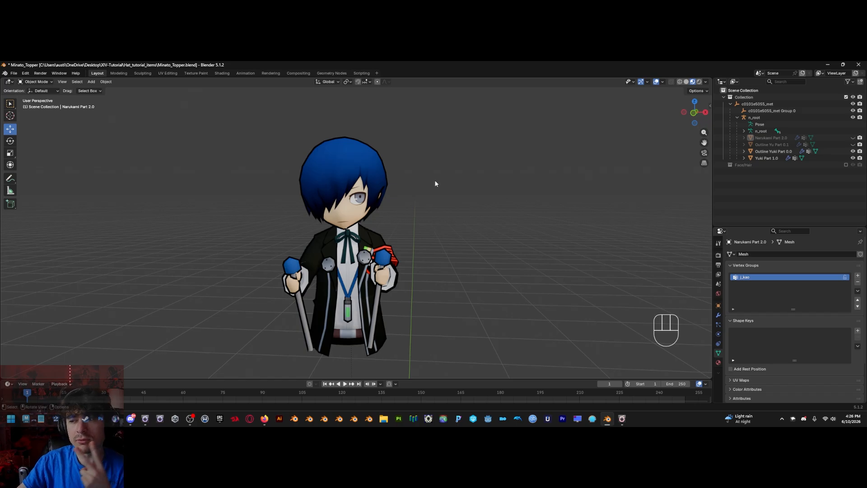
middle_drag(468, 165, 448, 170)
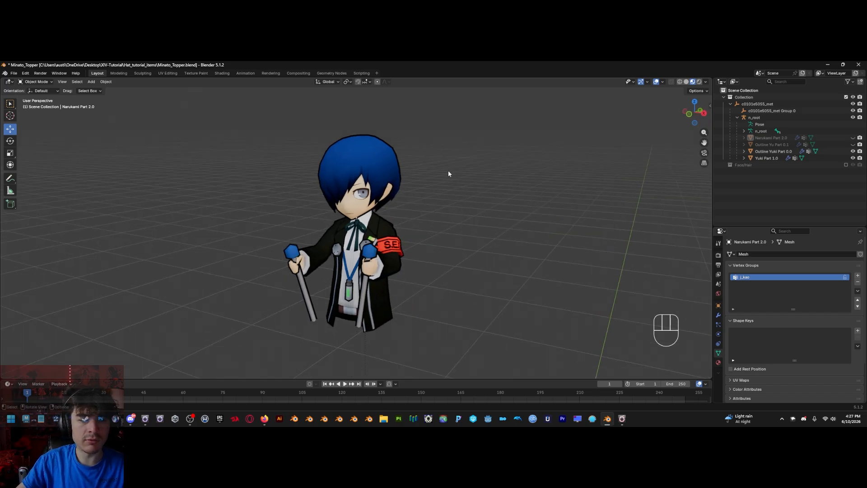
Switch back to FFXIV TexTools and start creating an advanced modpack
key(alt+Tab)
right_drag(398, 240, 396, 245)
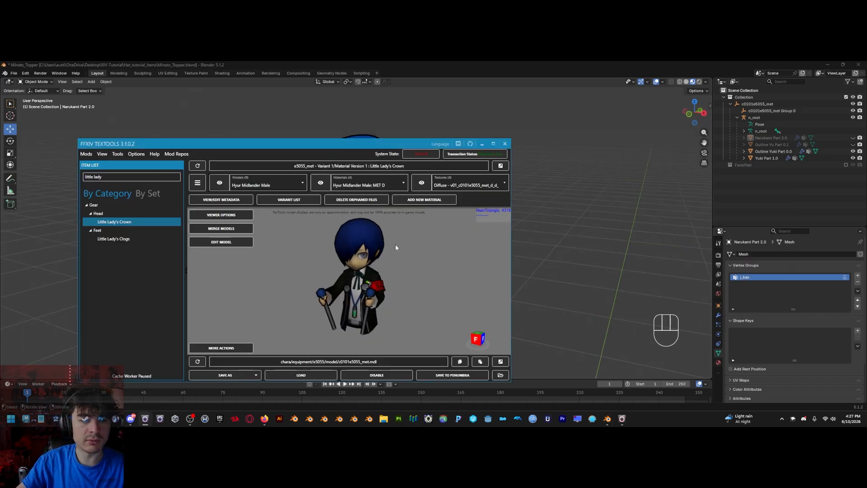
drag(315, 149, 374, 124)
right_drag(422, 231, 428, 227)
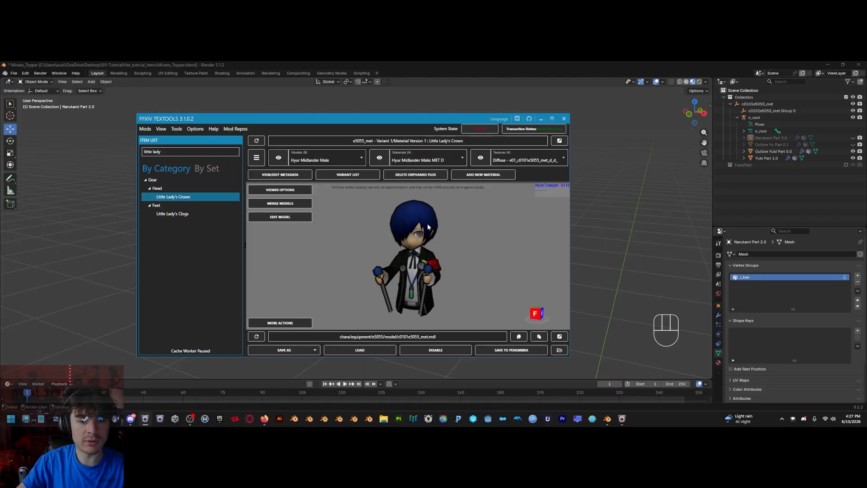
click(146, 129)
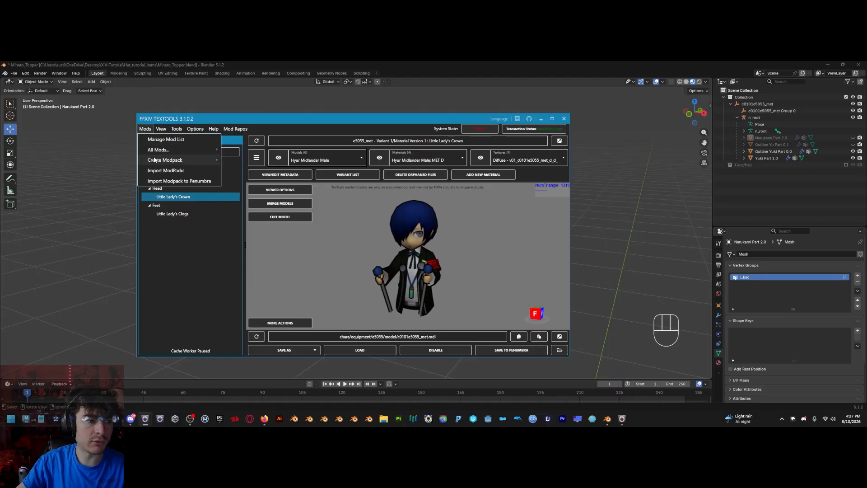
mouse_move(155, 163)
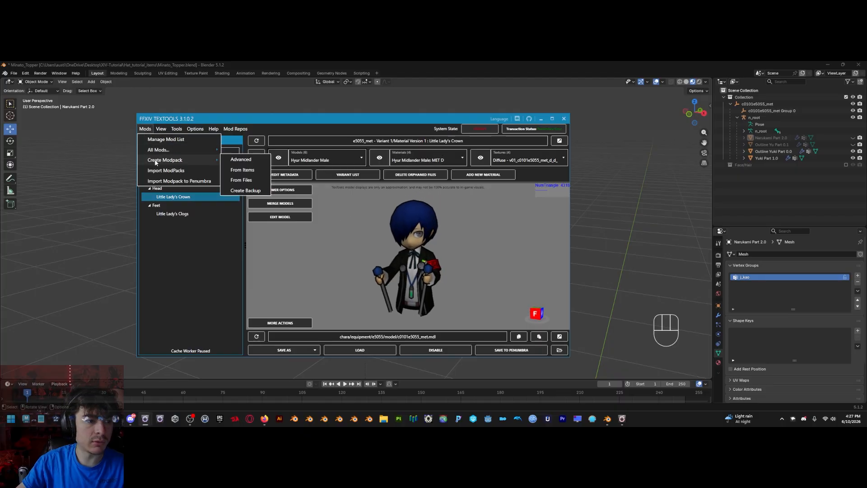
click(240, 160)
Name the modpack Persona Q Topper and continue to its first options page
click(295, 215)
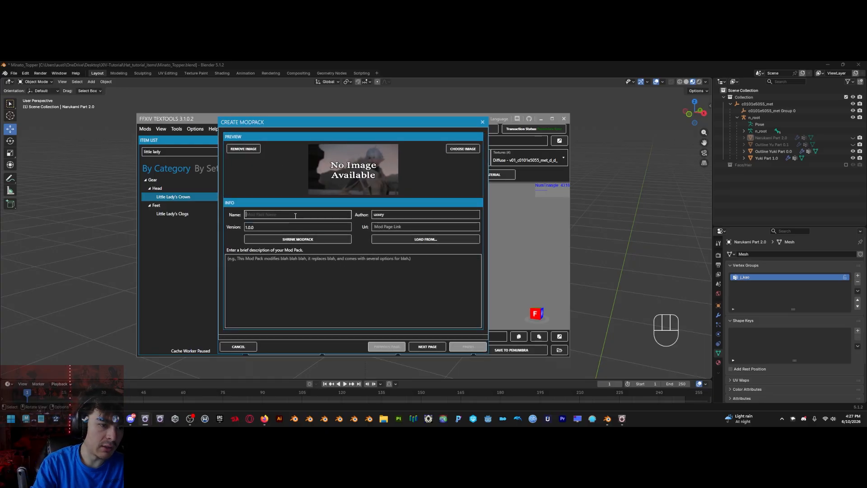
text(Per)
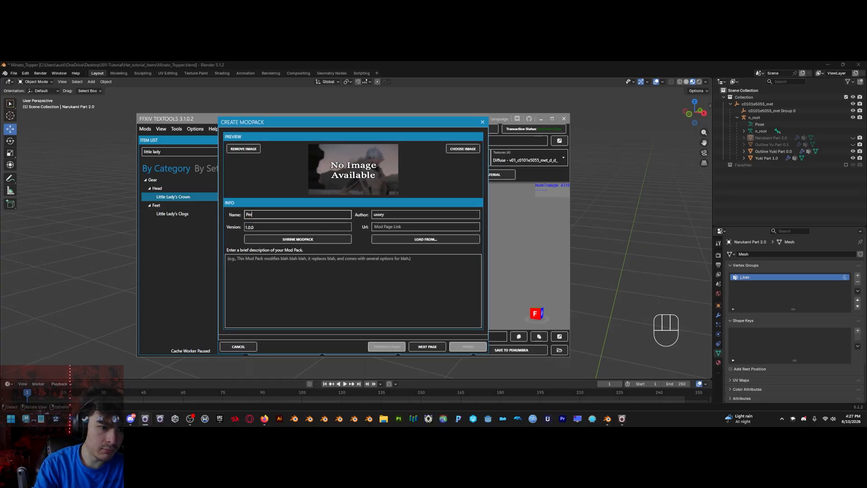
text(sona Q To)
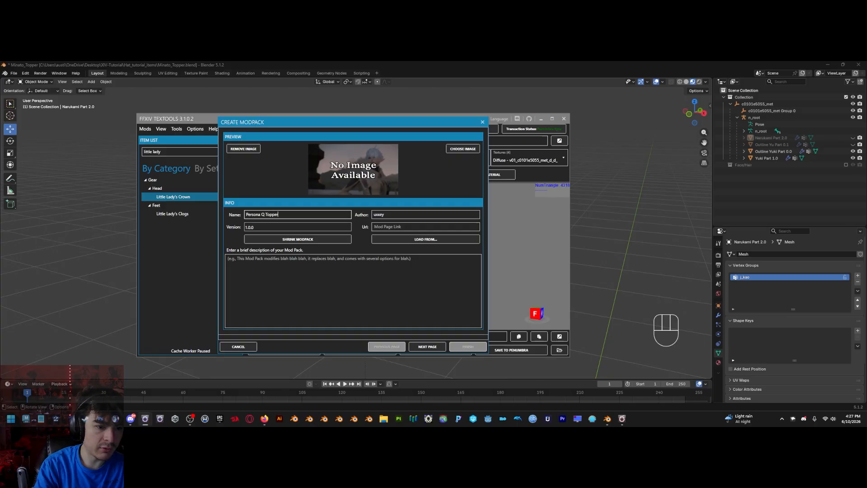
text(pper)
click(426, 346)
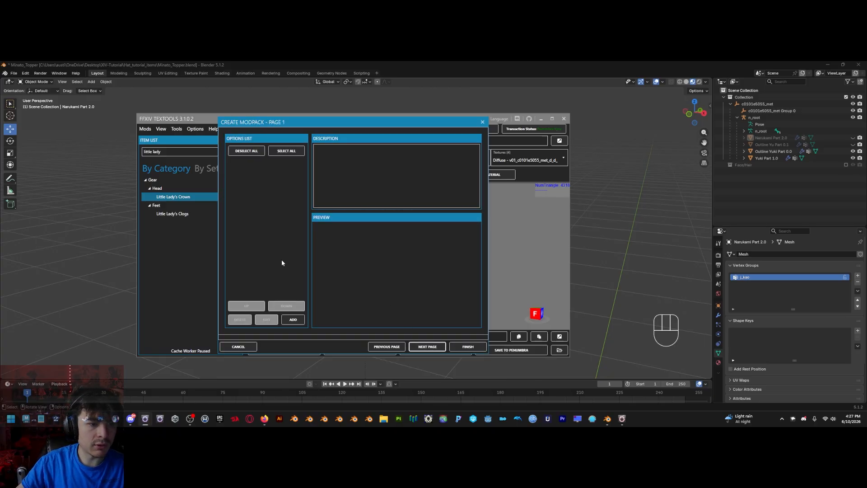
Add a standard group titled Toppers with two options named P3 Hero and Narukami
click(291, 319)
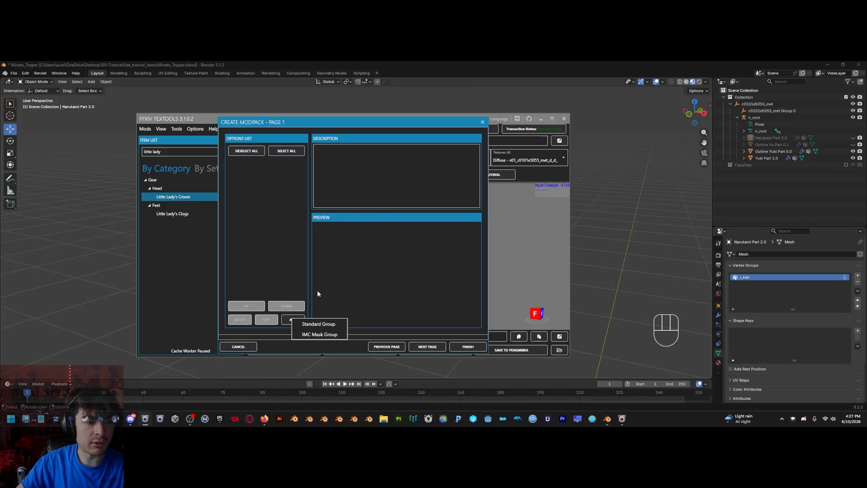
click(319, 324)
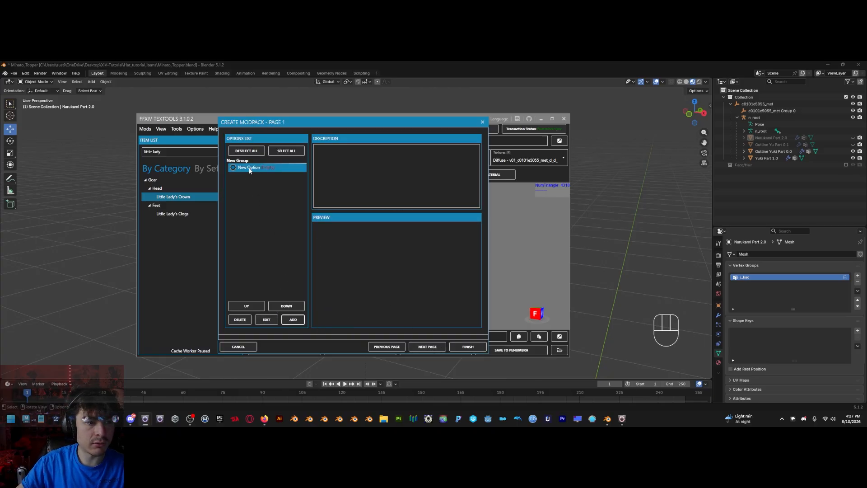
click(266, 320)
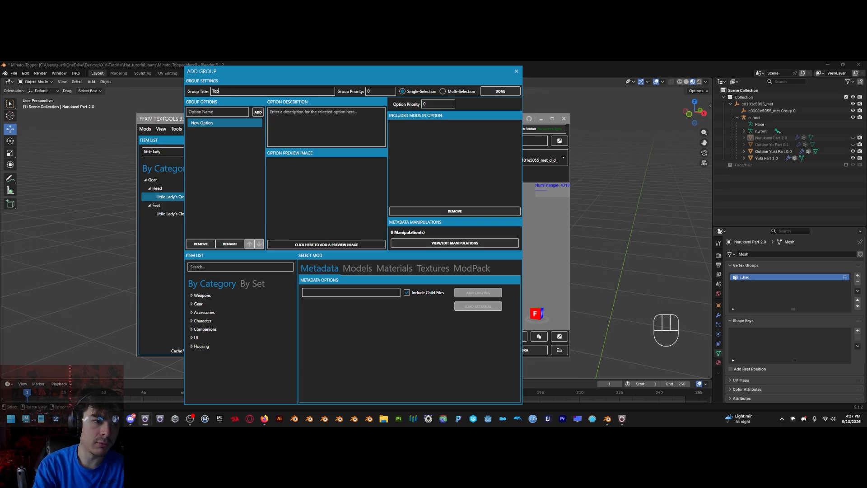
click(218, 113)
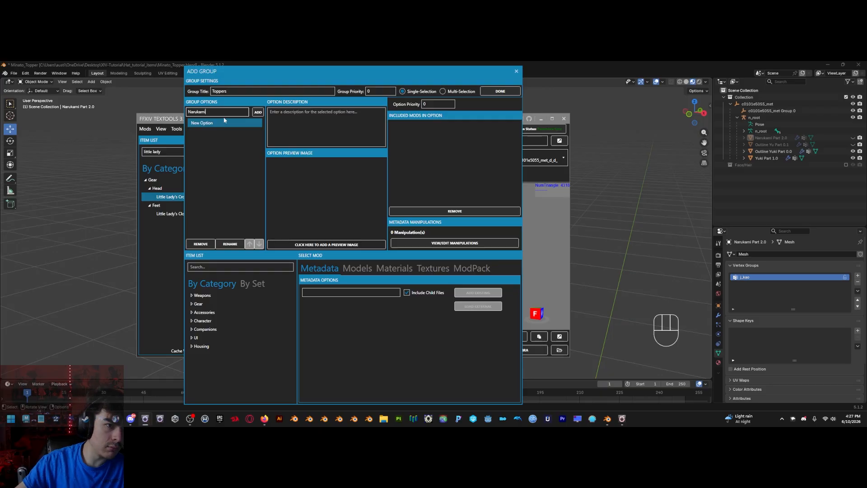
key(Return)
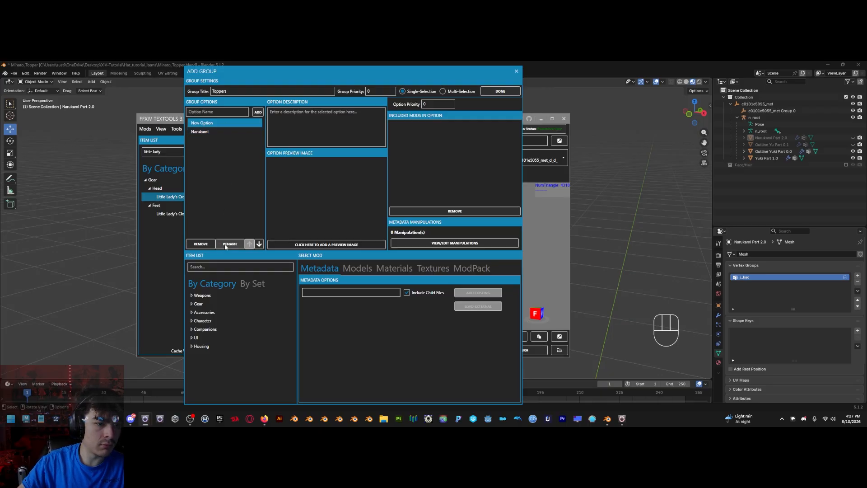
click(230, 244)
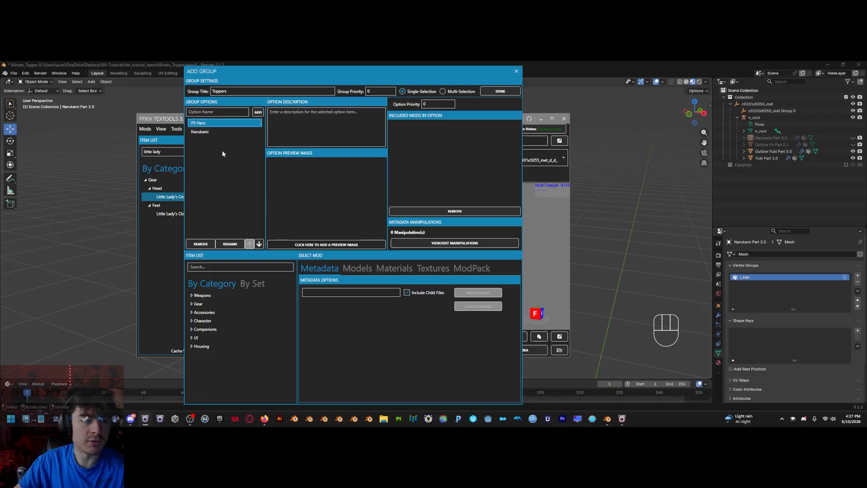
Select the P3 Hero option and find Little Lady's Crown in the item list by searching for "little lady"
click(218, 130)
click(211, 123)
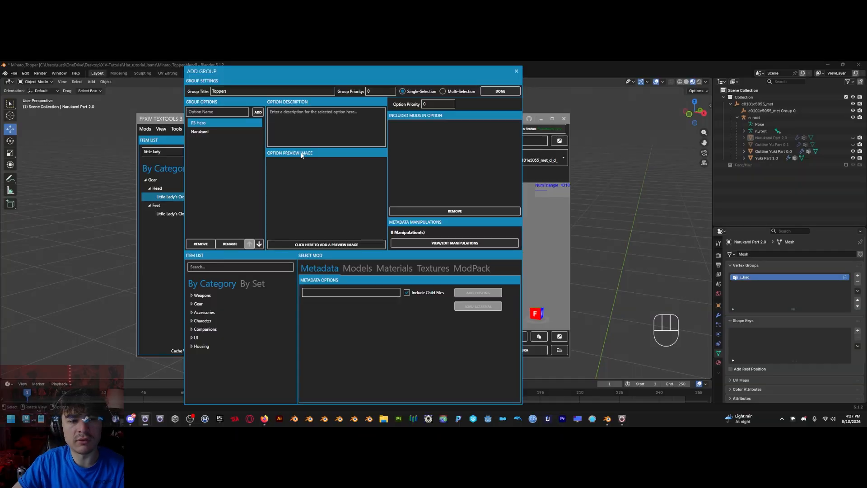
click(225, 266)
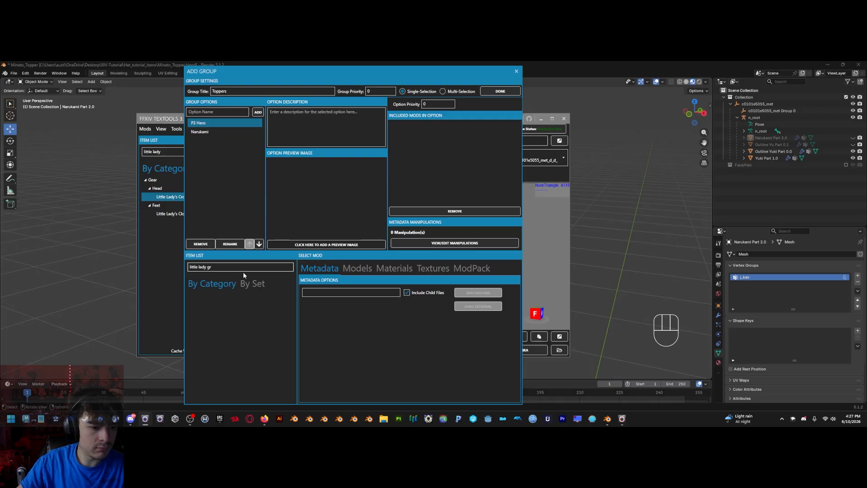
key(BackSpace)
key(BackSpace)
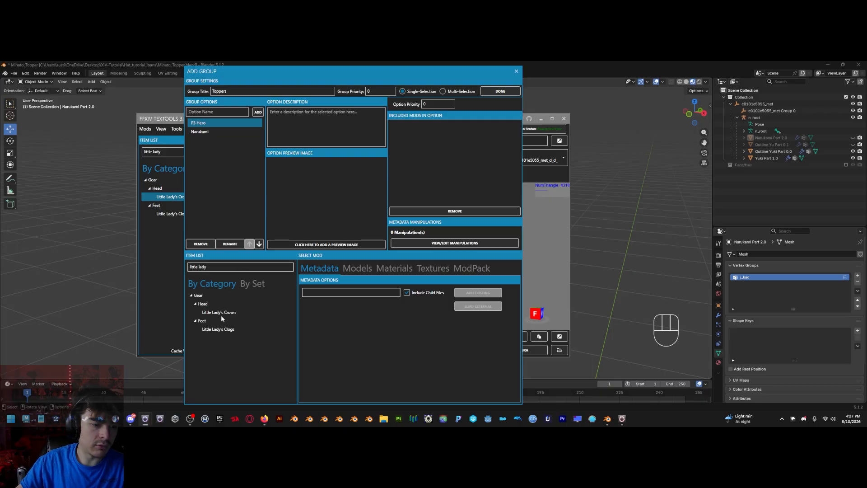
click(226, 312)
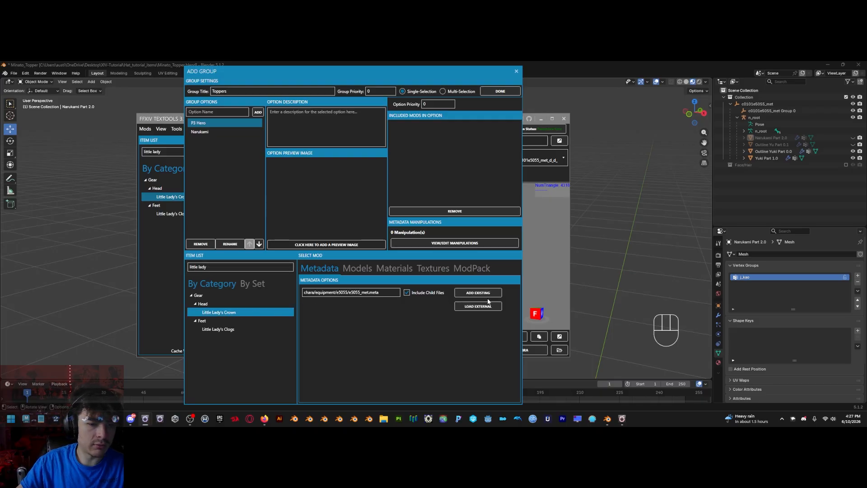
Add the existing c0101e5055_met.mdl model, including its child files, to both the P3 Hero and Narukami options
click(386, 293)
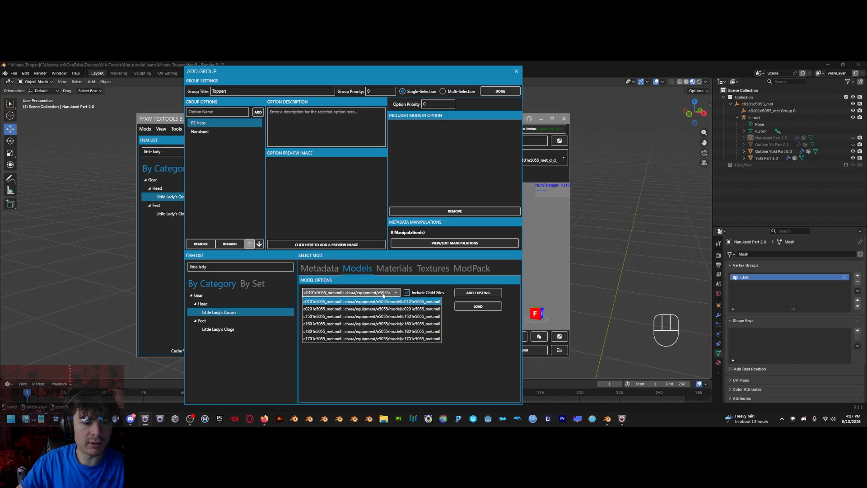
click(383, 294)
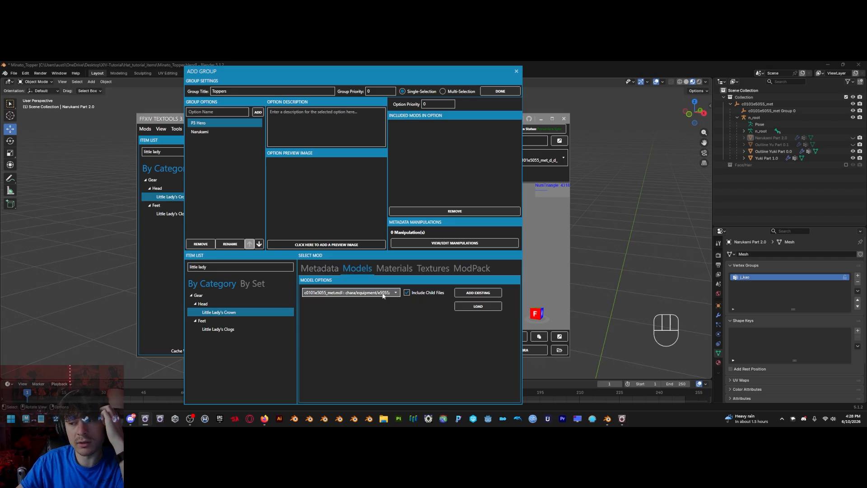
click(381, 296)
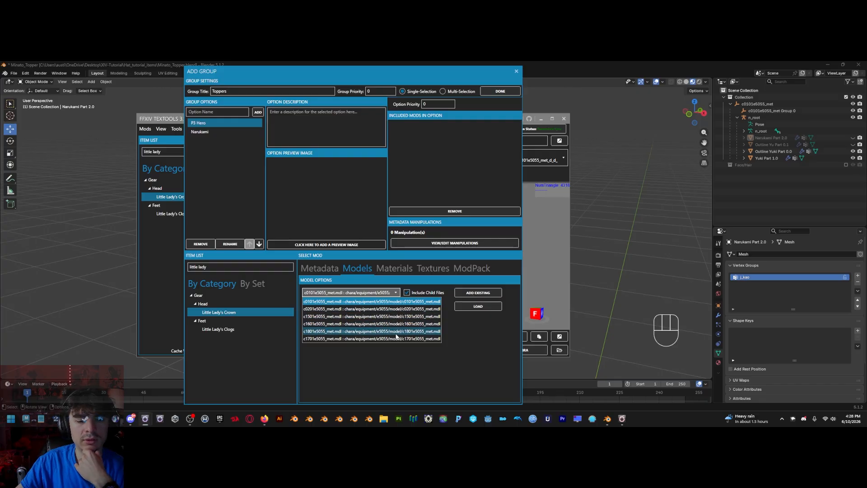
click(465, 337)
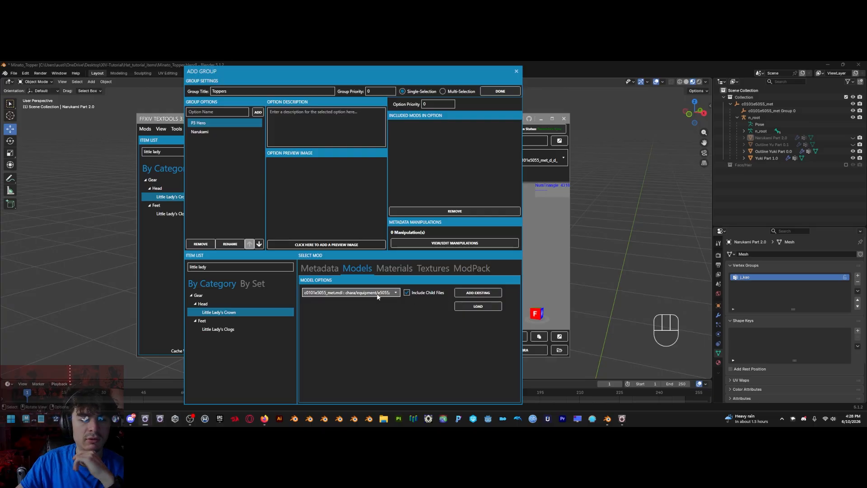
click(468, 296)
click(225, 131)
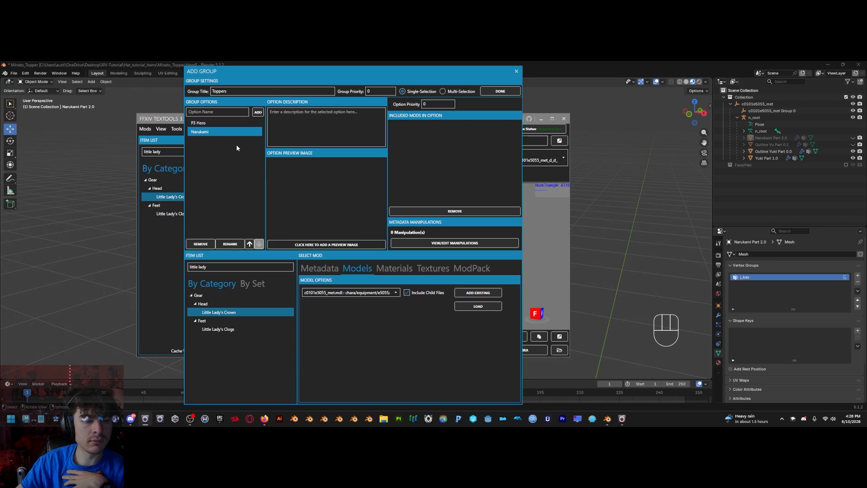
click(478, 293)
Remove only the c0101e5055_met.mdl model entry from the included mods of both the P3 Hero and Narukami options
click(226, 123)
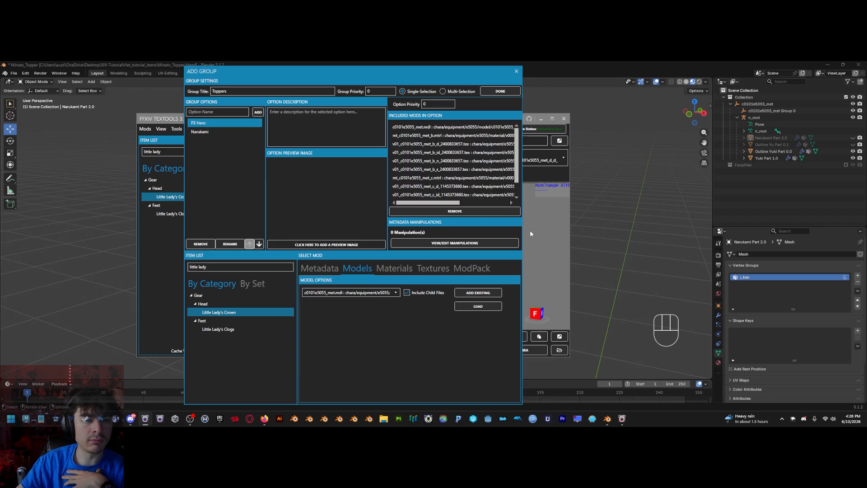
drag(523, 231, 685, 231)
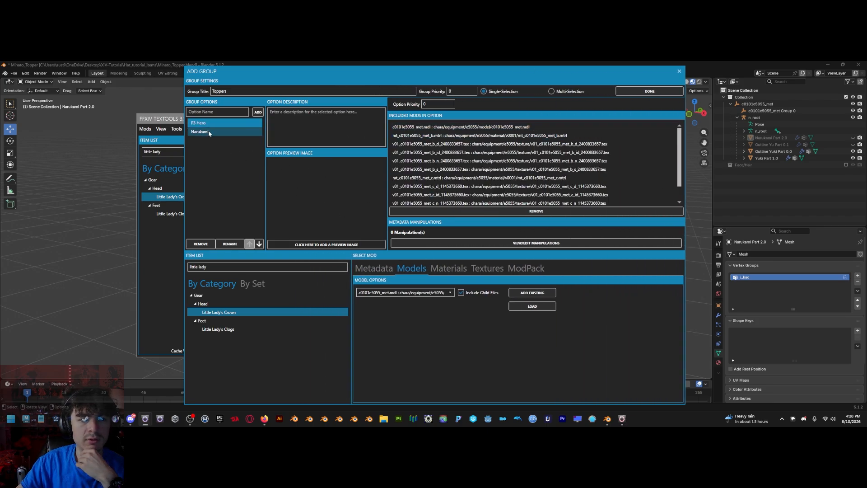
click(544, 129)
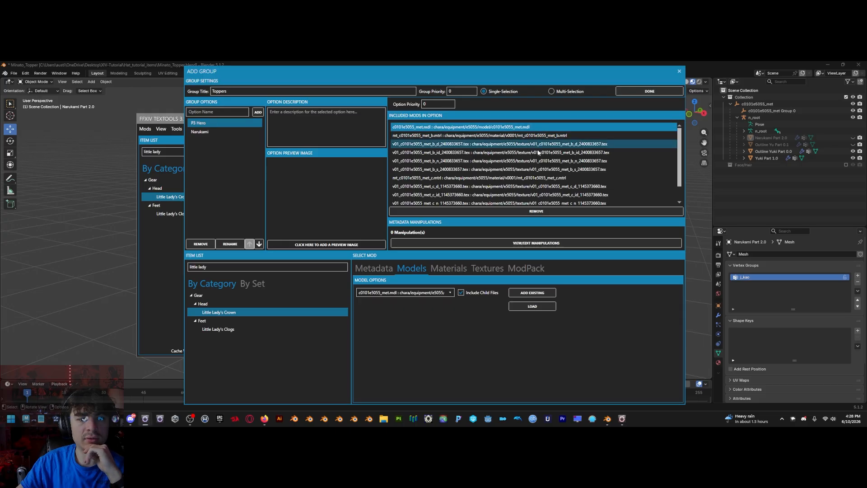
click(545, 213)
click(208, 132)
click(500, 129)
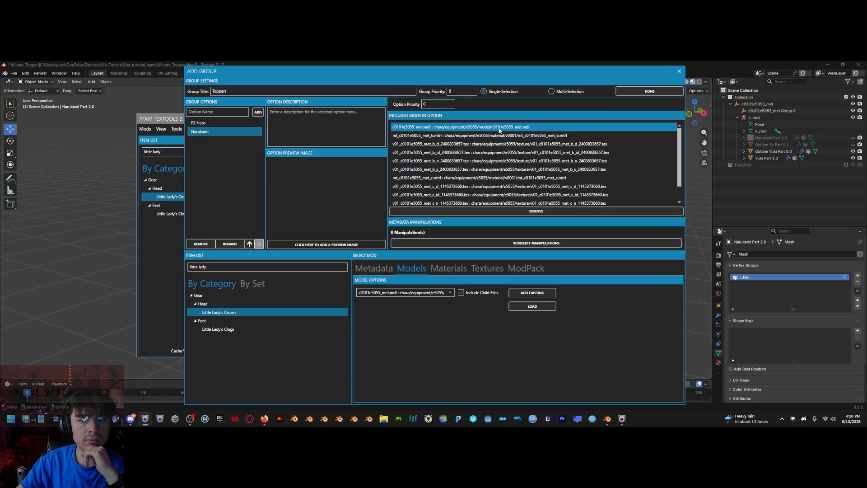
click(536, 212)
Add an Eqp metadata manipulation to the P3 Hero option, with Little Lady's Crown as its item set
click(212, 123)
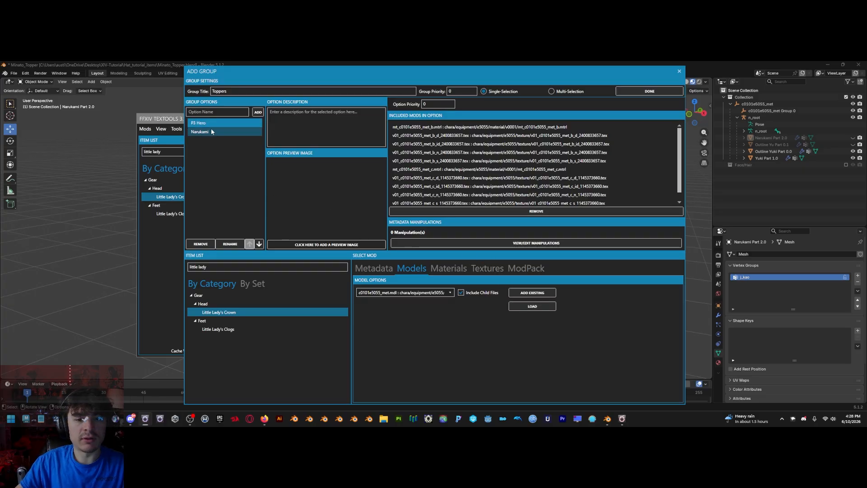
click(528, 245)
drag(383, 138, 459, 135)
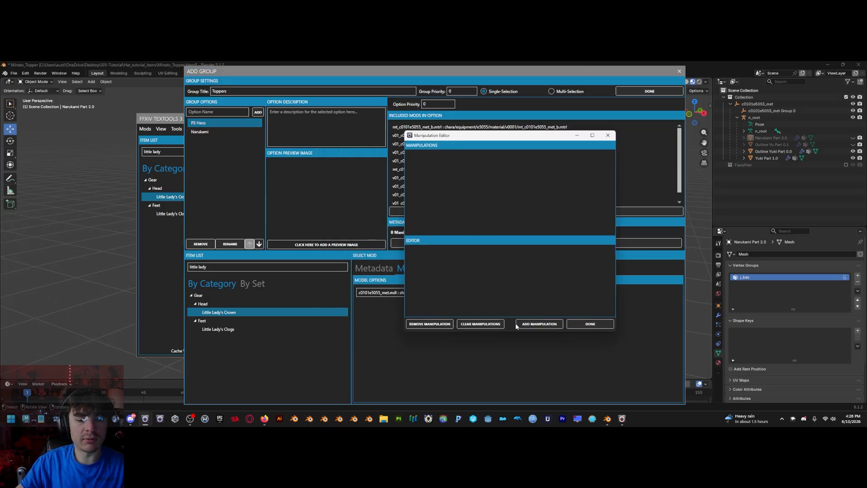
click(535, 325)
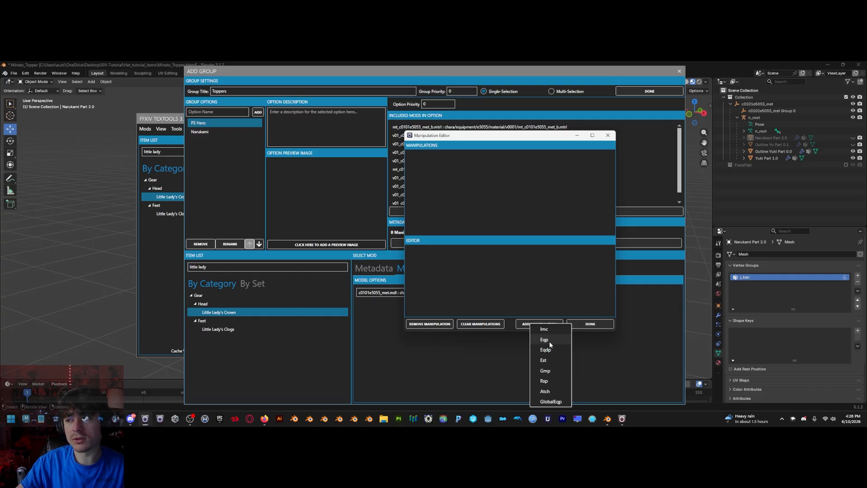
click(549, 341)
click(421, 253)
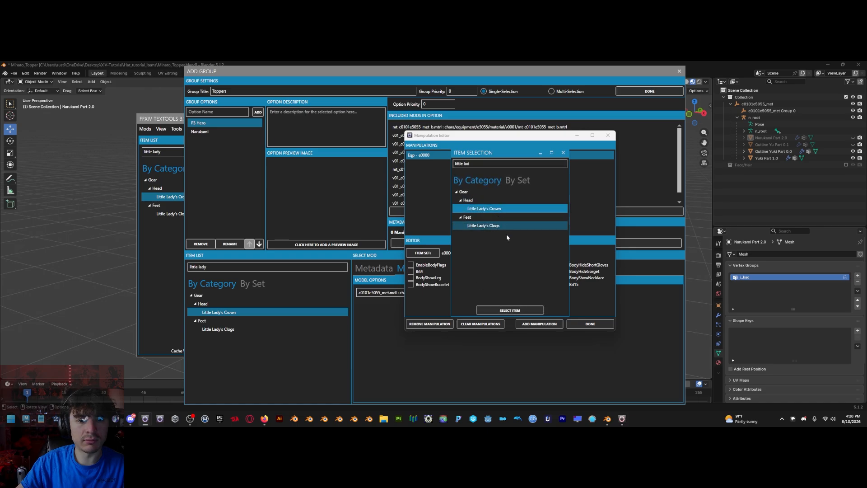
click(526, 310)
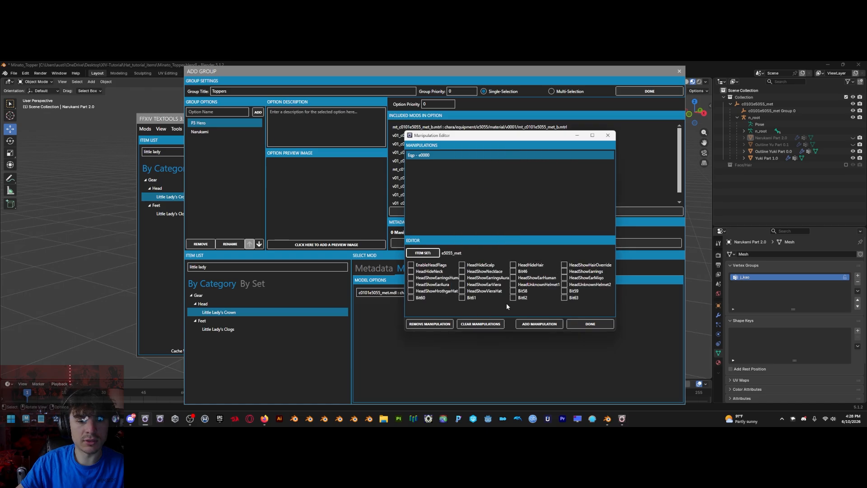
click(590, 324)
Add an Eqp metadata manipulation to the Narukami option, with Little Lady's Crown as its item set
click(203, 131)
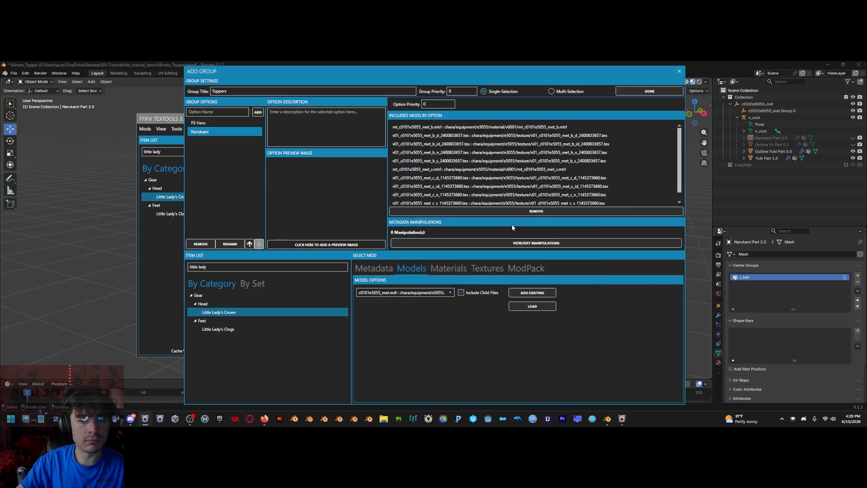
click(517, 243)
click(464, 328)
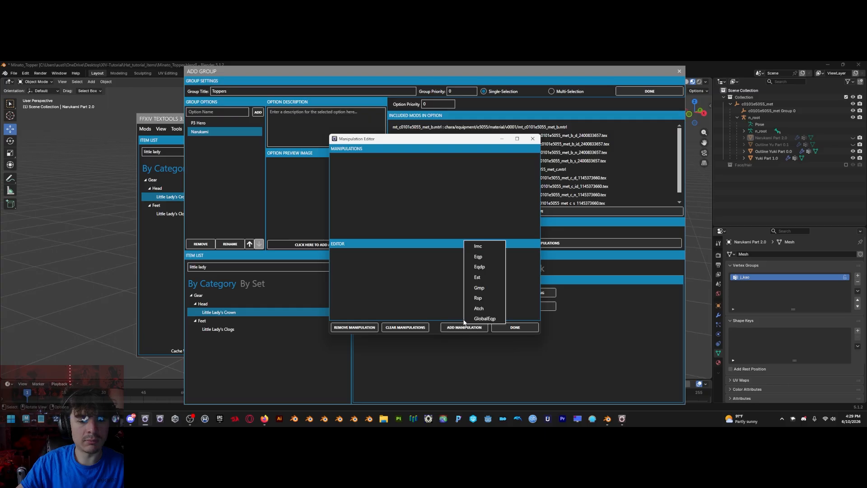
click(479, 257)
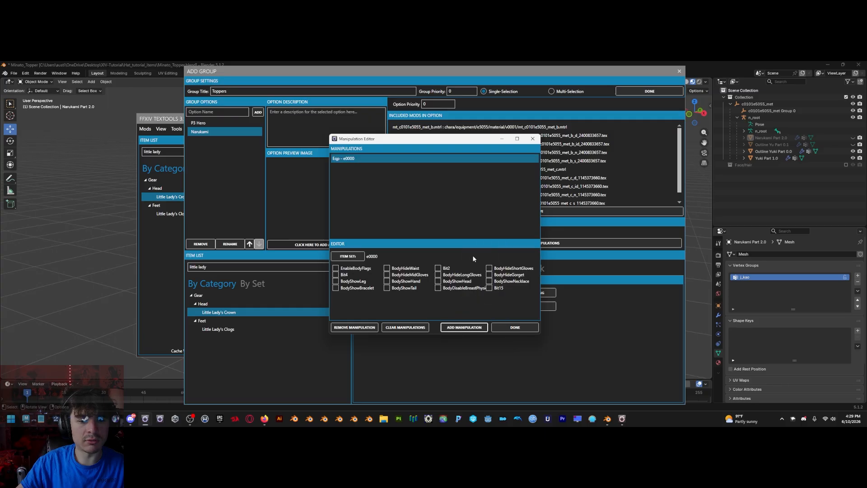
click(346, 256)
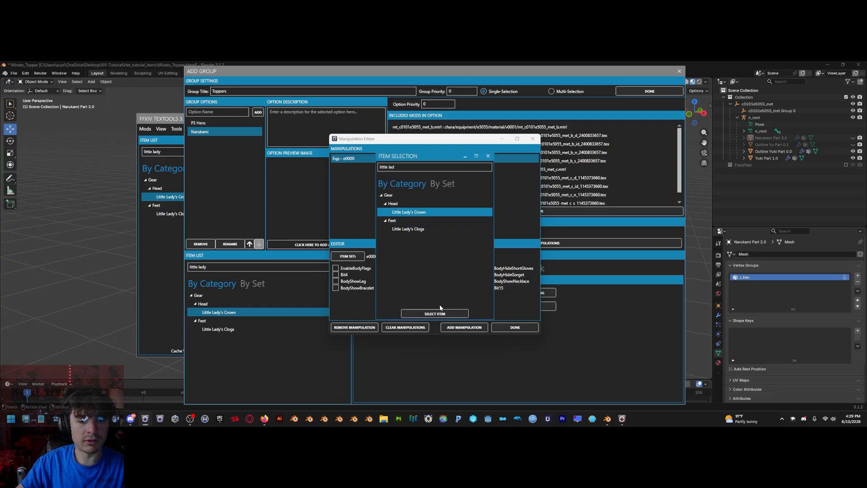
click(436, 312)
click(515, 327)
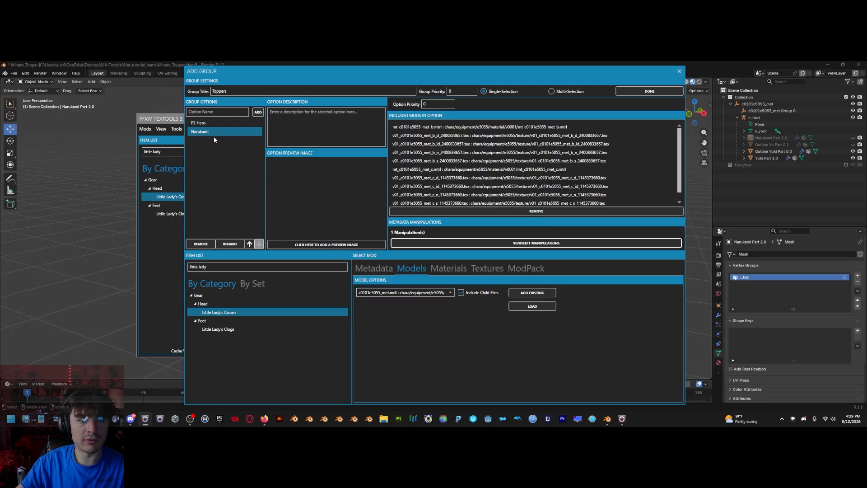
Load Minato_Topper.fbx from the Hat_tutorial_items folder as the P3 Hero option's model and open it in the model editor
click(209, 124)
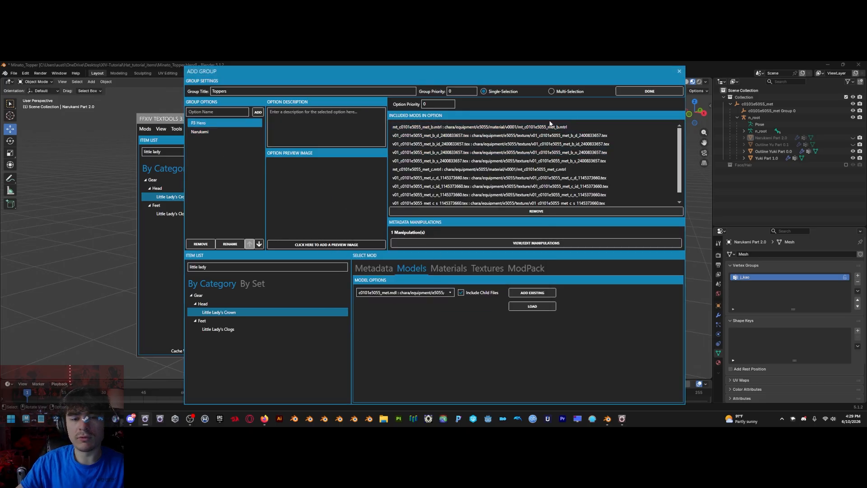
click(219, 133)
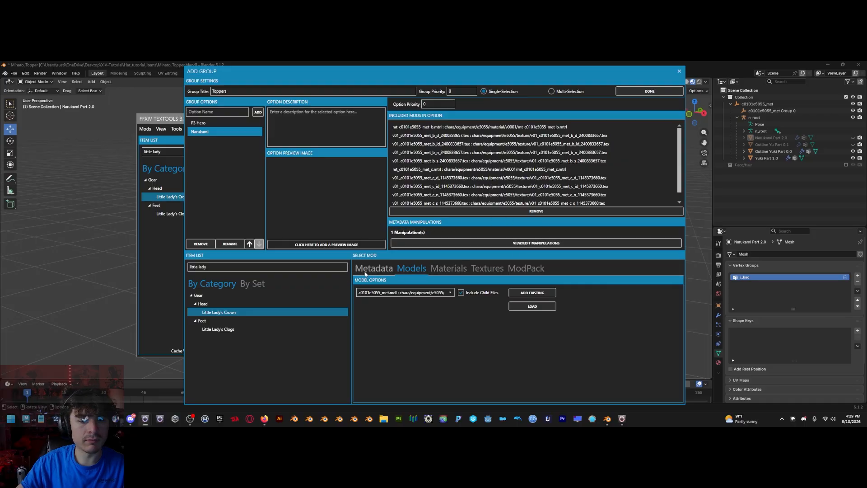
click(203, 125)
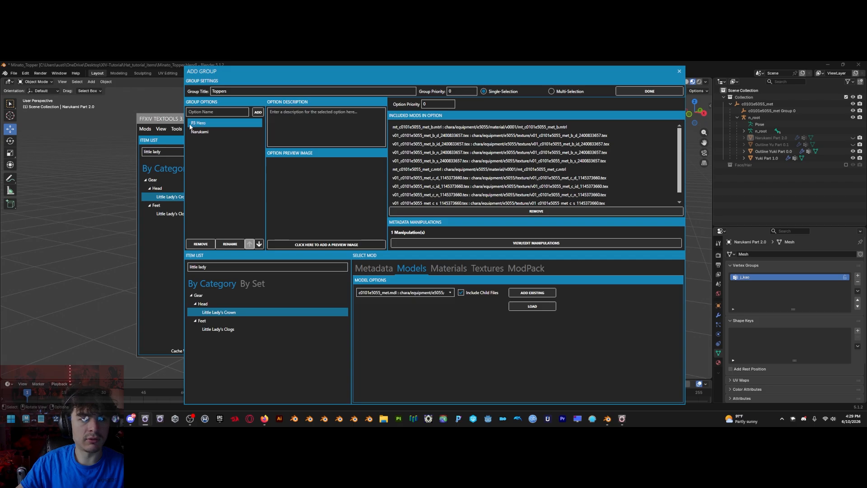
click(532, 307)
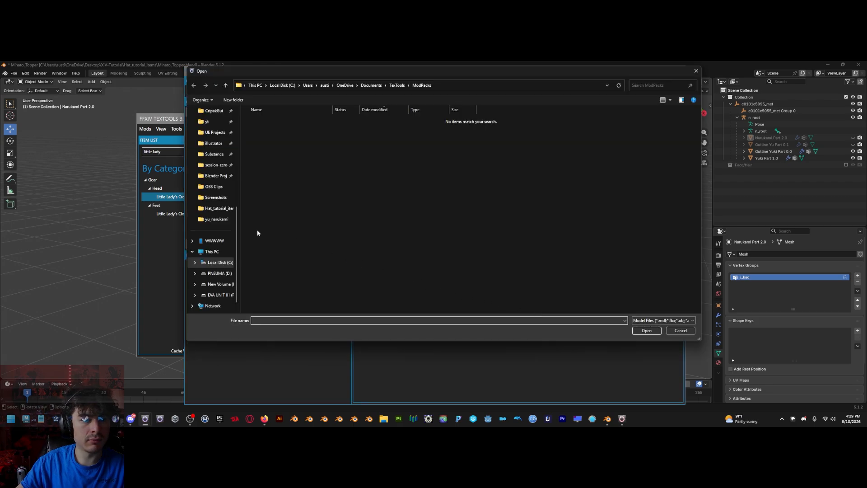
click(219, 208)
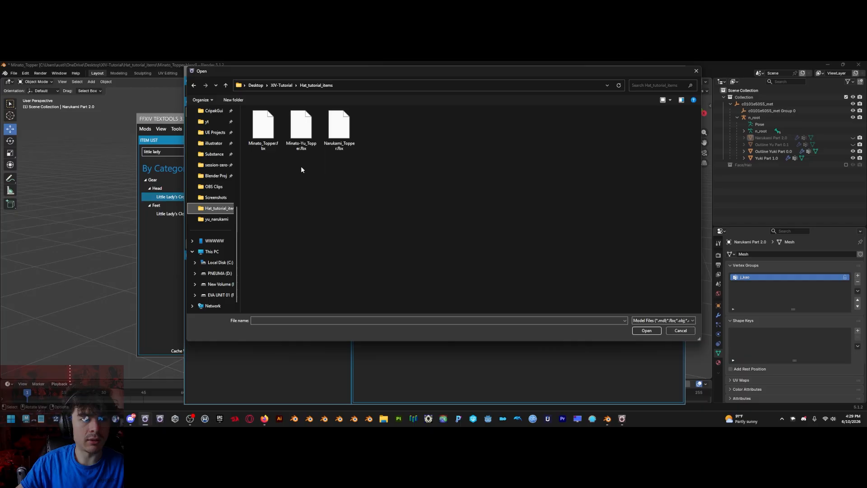
click(268, 145)
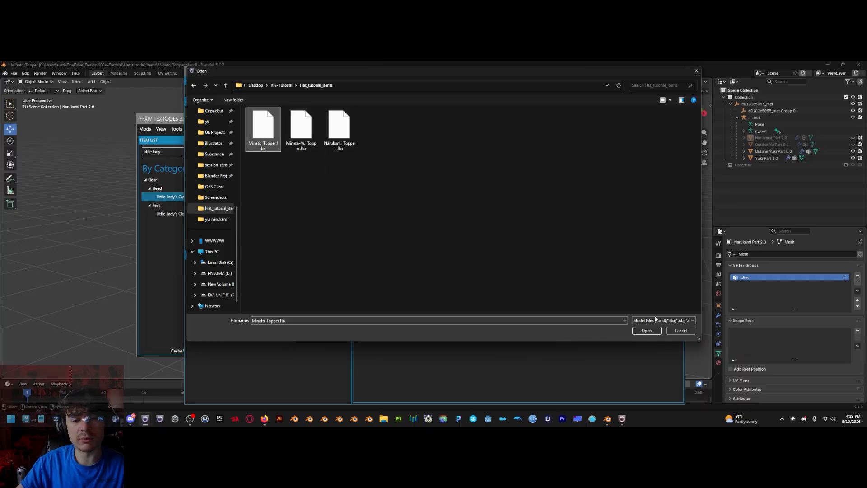
click(649, 331)
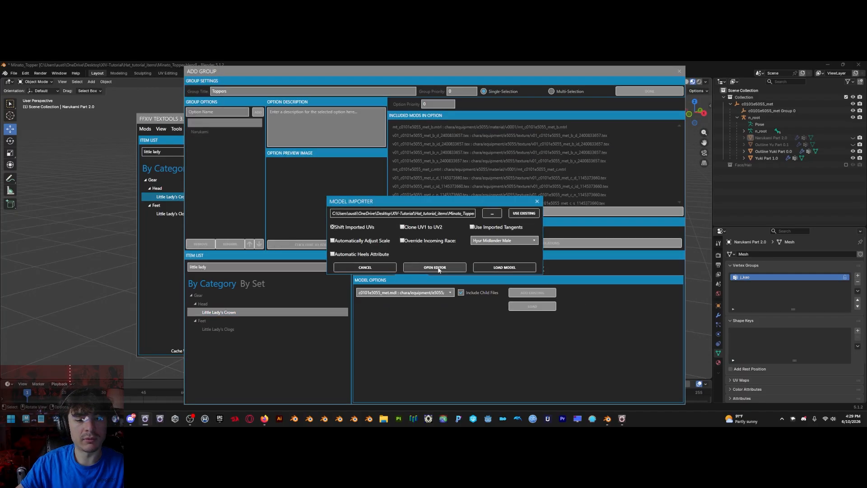
click(428, 267)
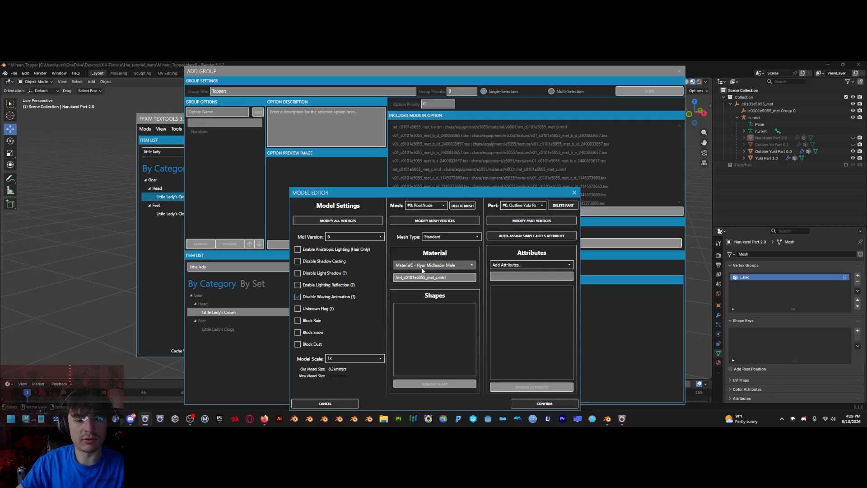
Check the material assigned to mesh #1 and confirm the Minato_Topper import
click(425, 205)
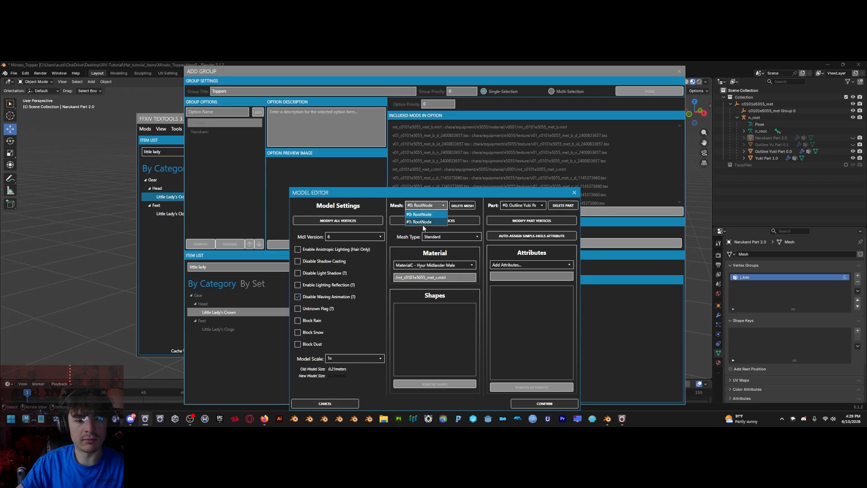
click(420, 226)
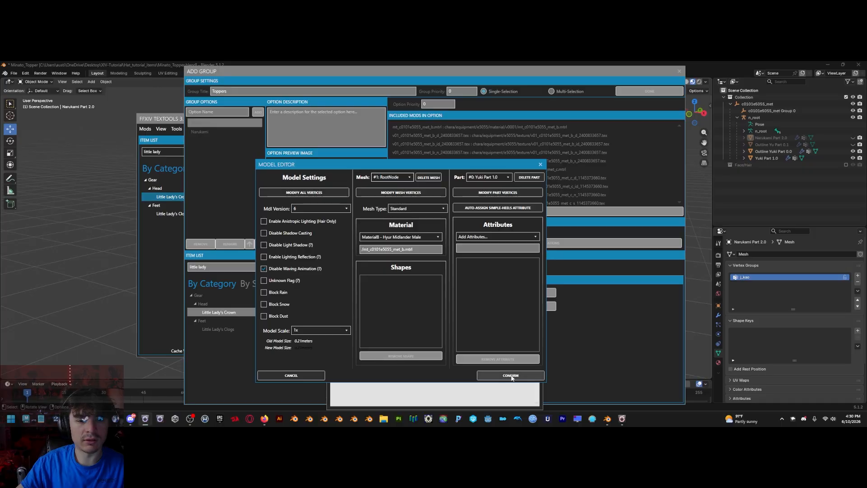
click(511, 376)
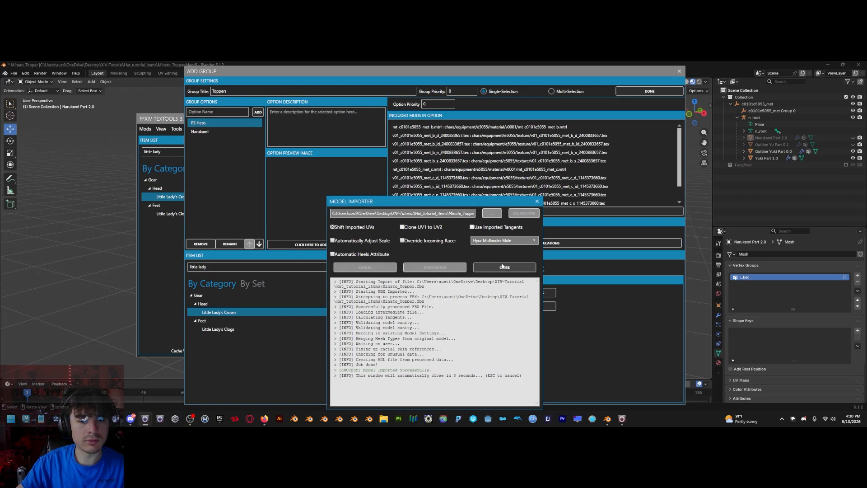
click(489, 270)
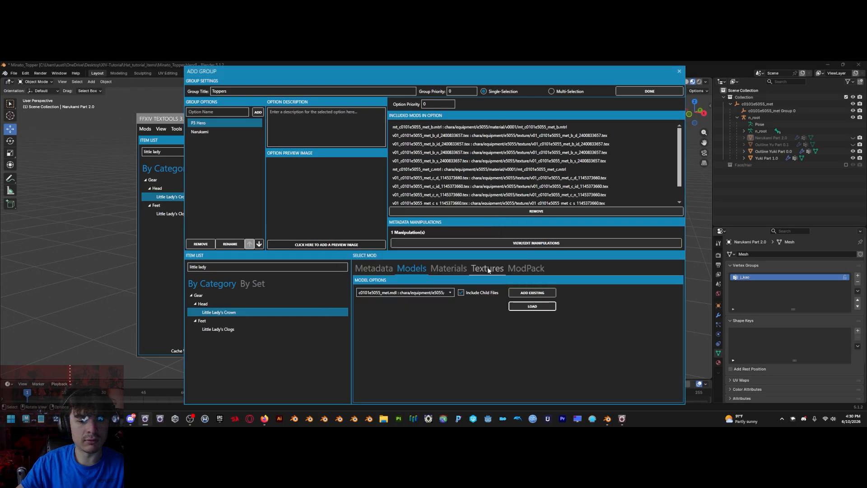
Reload Minato_Topper.fbx for the P3 Hero option in the model editor and clear Vertex Color 2 on all vertices
click(522, 309)
double_click(263, 132)
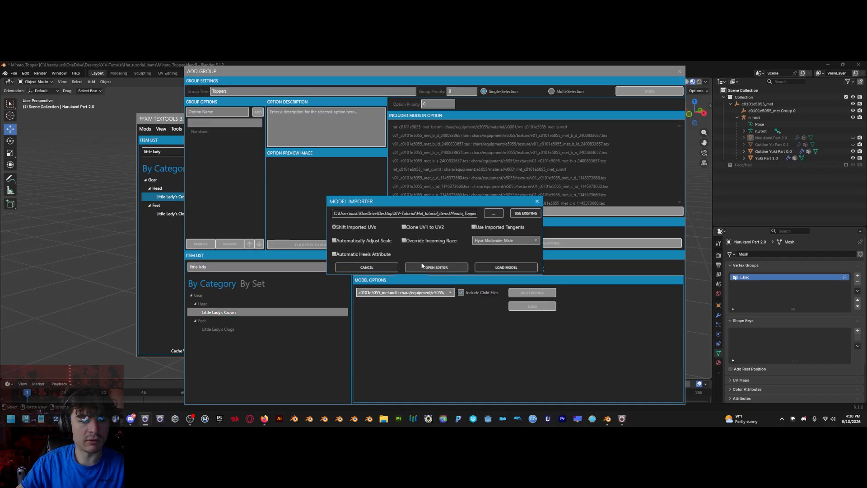
click(418, 267)
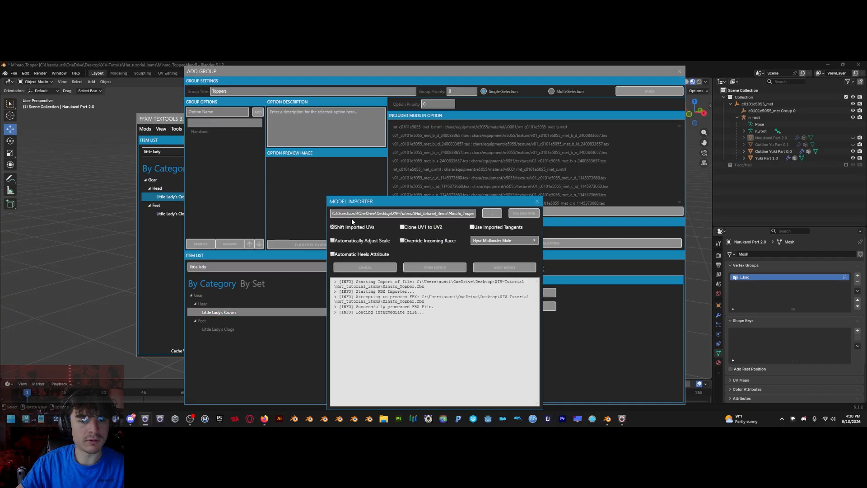
click(339, 220)
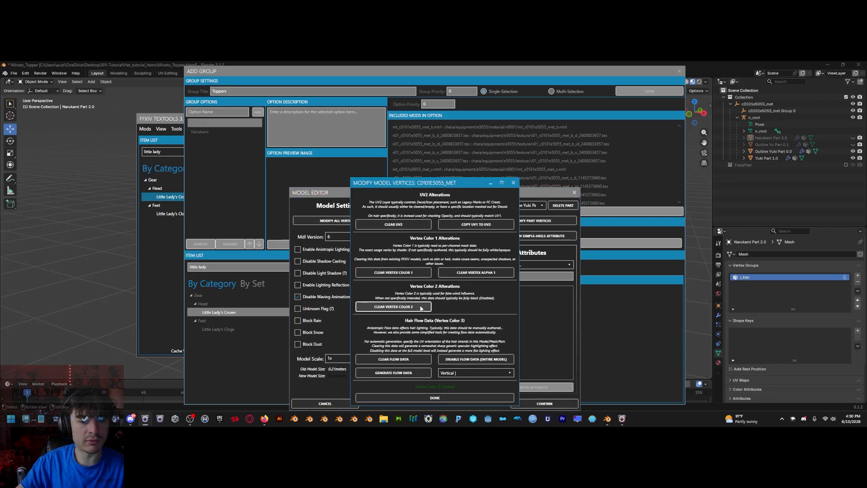
click(393, 307)
click(434, 398)
Switch to mesh #1, confirm the Minato_Topper import, and overwrite the model already included in the P3 Hero option
click(424, 205)
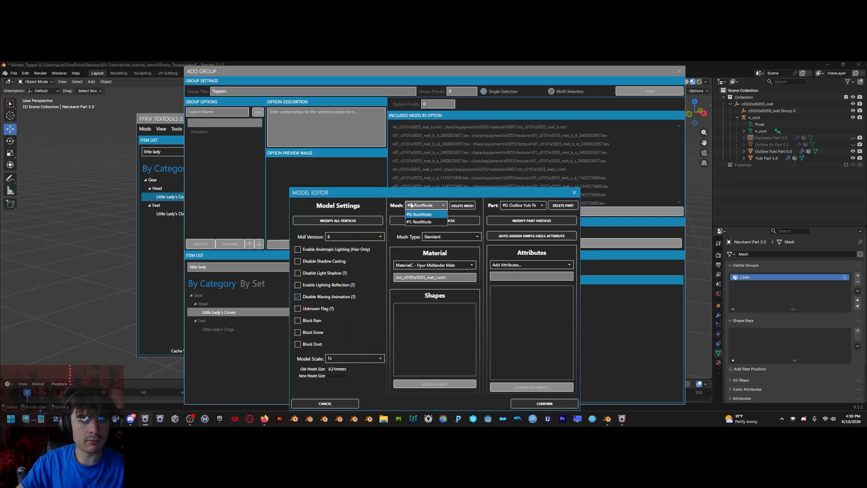
click(422, 221)
click(543, 403)
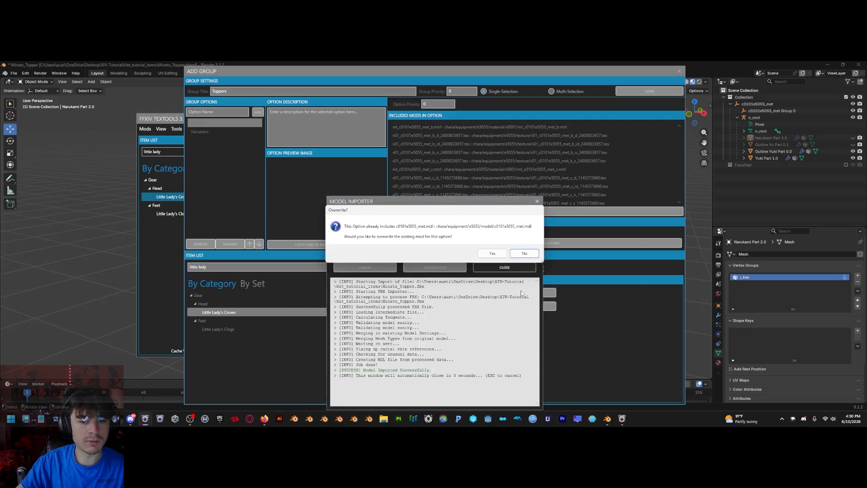
click(493, 253)
click(505, 267)
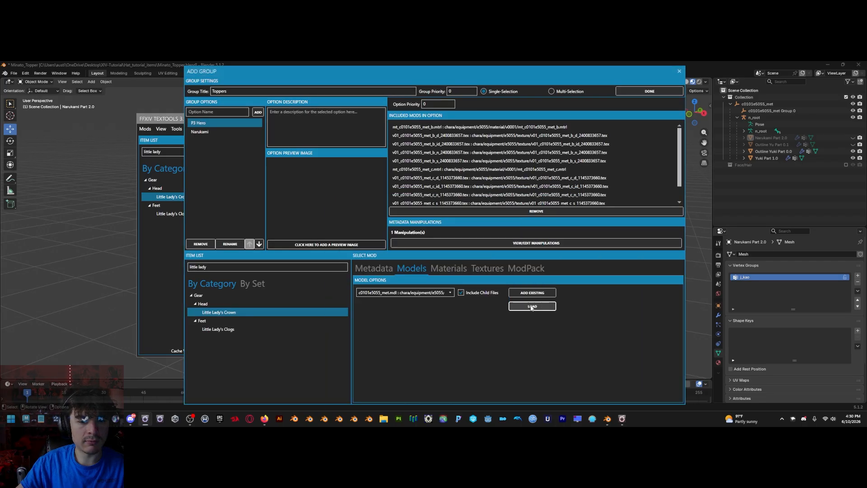
Load Narukami_Topper.fbx as the Narukami option's model and open it in the model editor
click(205, 132)
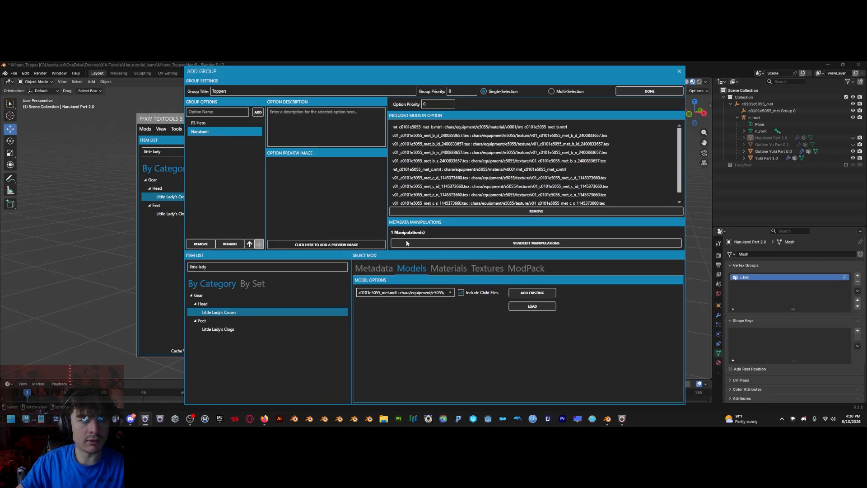
click(532, 307)
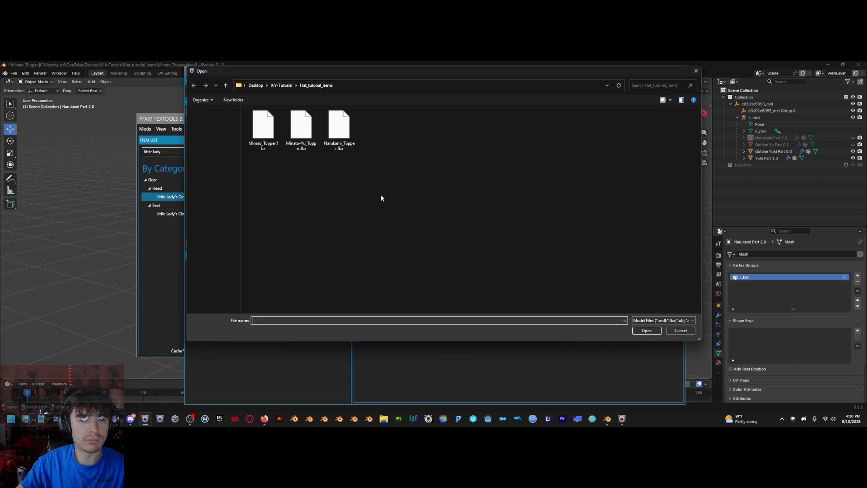
click(341, 137)
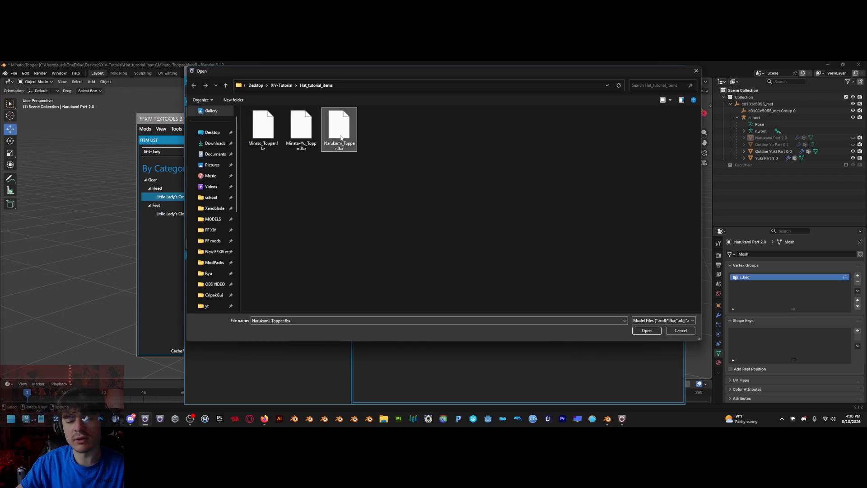
click(637, 331)
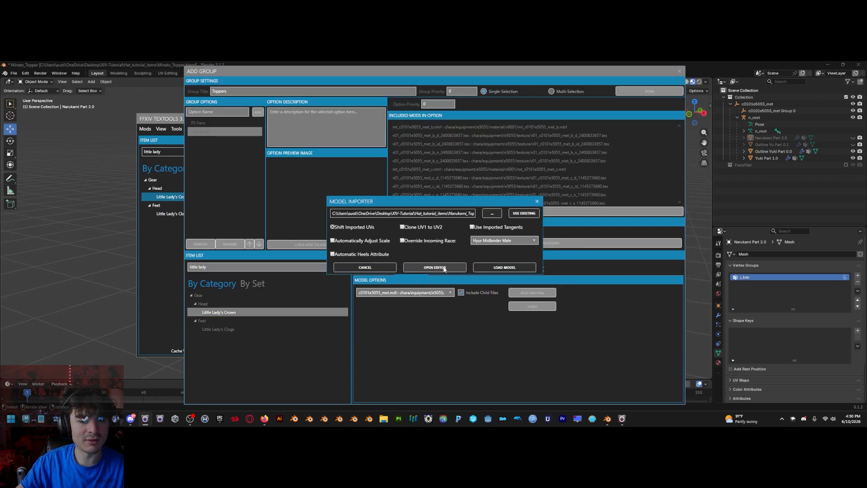
click(444, 268)
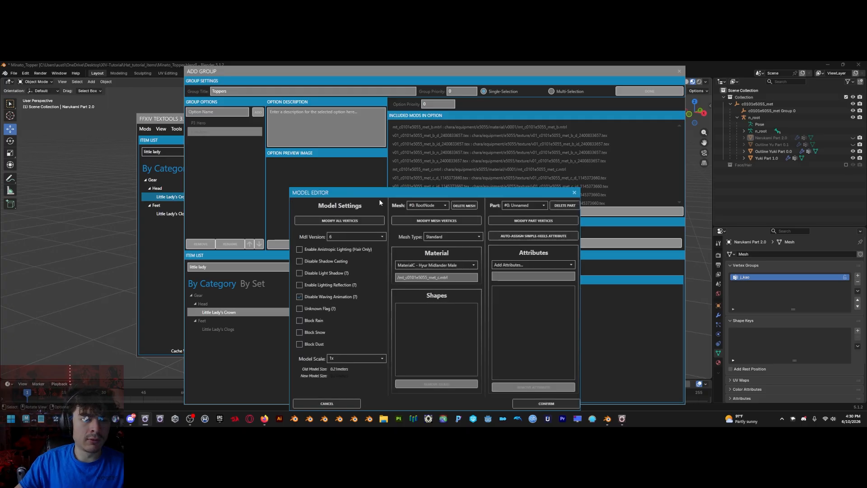
Clear UV2, Vertex Color 1, Vertex Alpha 1 and Vertex Color 2 on all vertices of the Narukami topper model
click(348, 221)
click(393, 224)
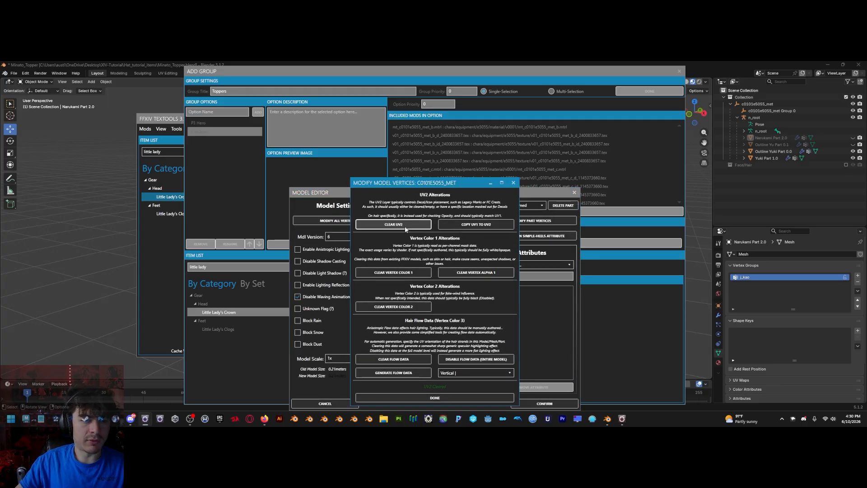
click(398, 275)
click(463, 274)
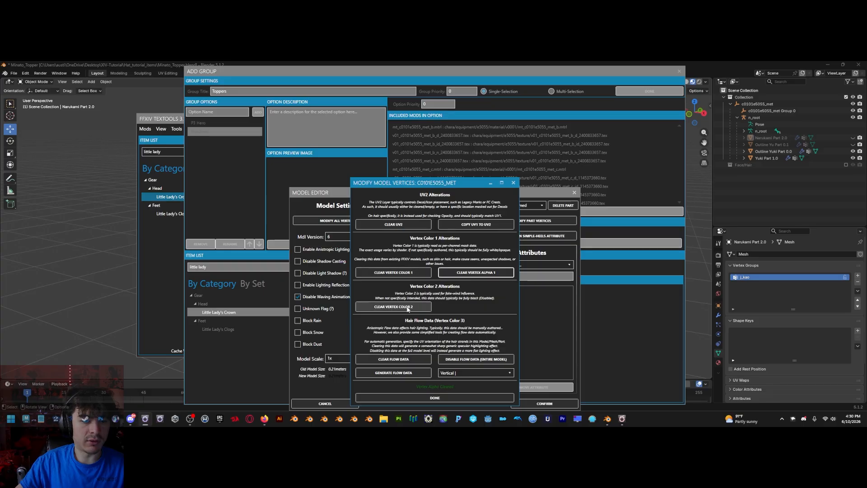
click(407, 307)
click(450, 397)
Examine the Narukami topper's meshes #0 and #2, checking their parts and assigned materials
click(427, 206)
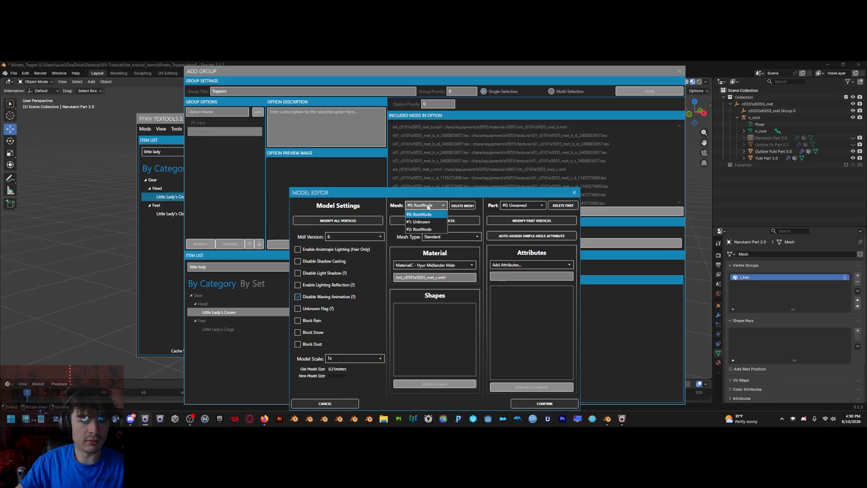
click(428, 207)
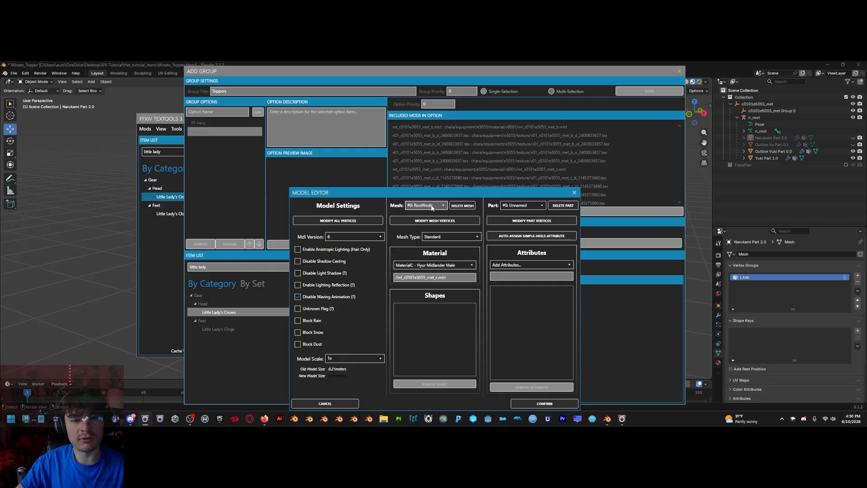
click(431, 208)
click(421, 229)
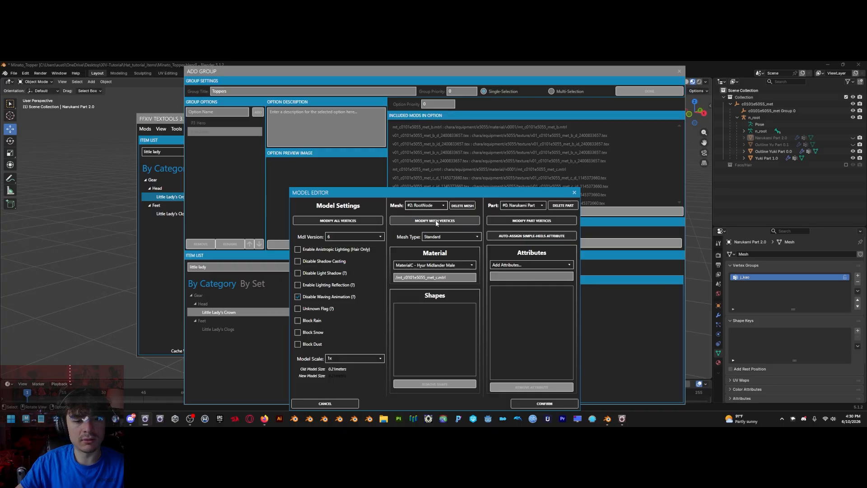
click(432, 207)
click(426, 216)
click(425, 208)
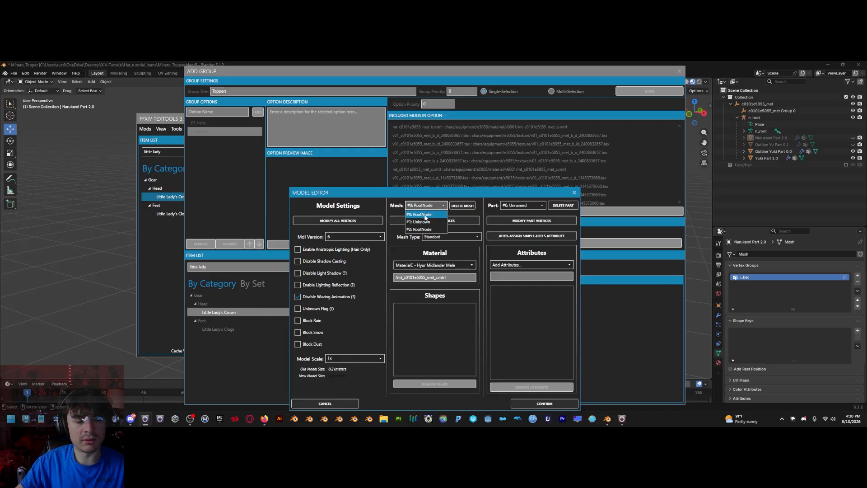
click(525, 207)
click(525, 207)
click(516, 215)
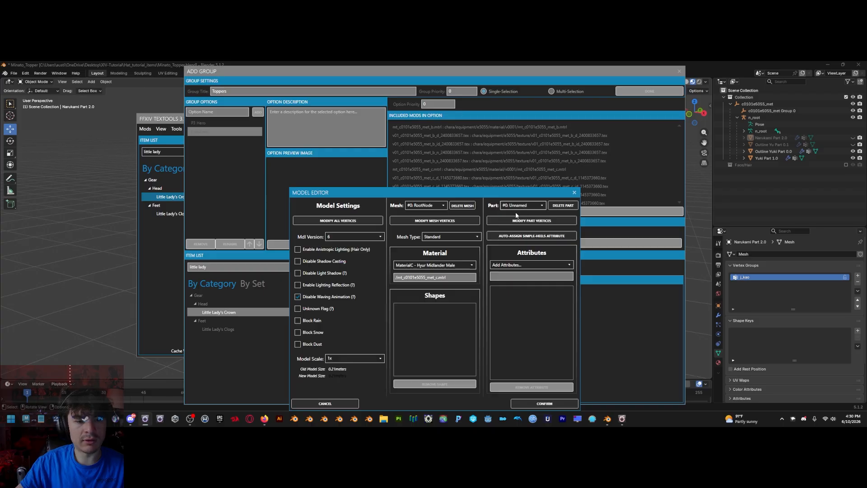
Assign MaterialD - Hyur Midlander Male to mesh #2, the Narukami part, and complete the model import
click(432, 206)
click(425, 223)
click(425, 206)
click(425, 229)
click(529, 206)
click(434, 265)
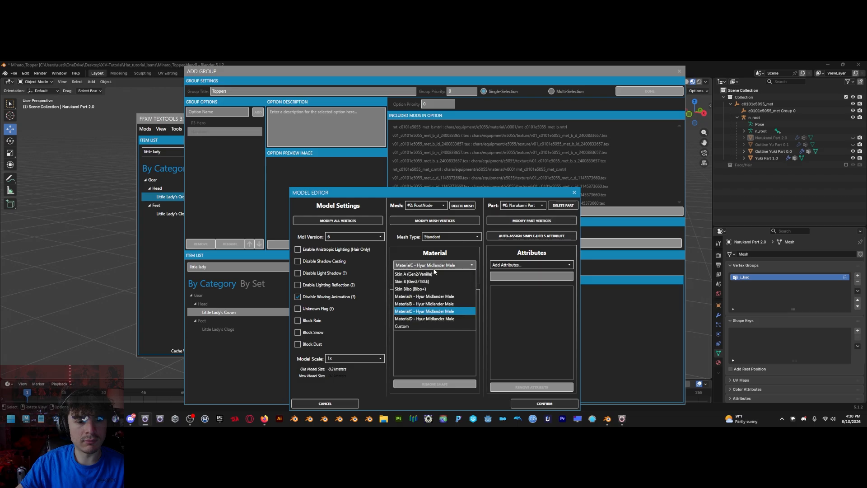
click(433, 318)
drag(495, 194, 420, 175)
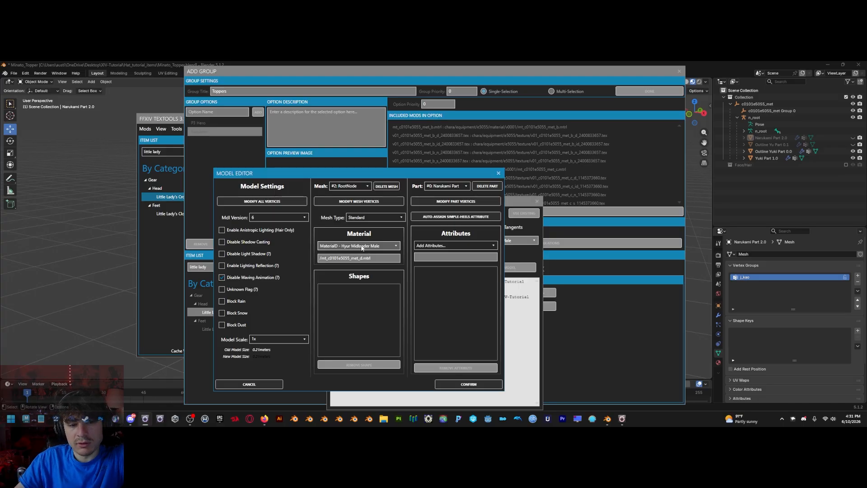
click(468, 383)
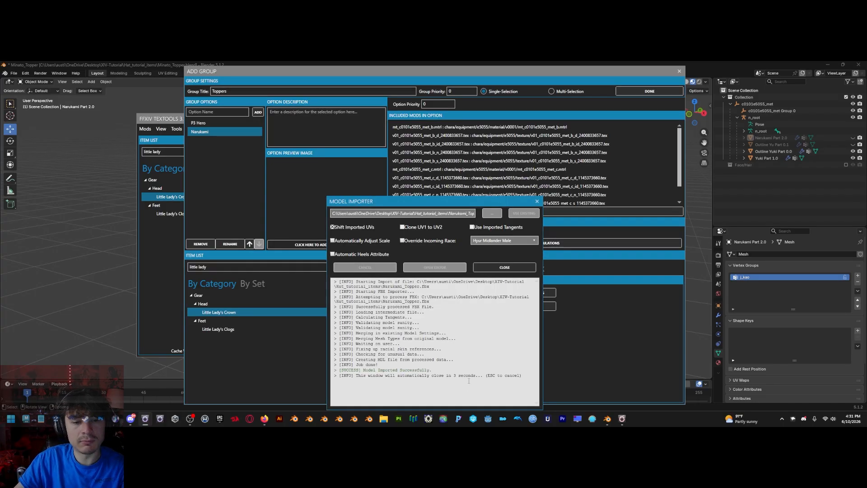
click(511, 269)
Complete the Toppers group, save the modpack as Persona Q Toppers2.pmp, and close the modpack wizard
mouse_move(512, 75)
mouse_down()
mouse_move(536, 324)
mouse_move(513, 157)
mouse_move(525, 78)
mouse_up()
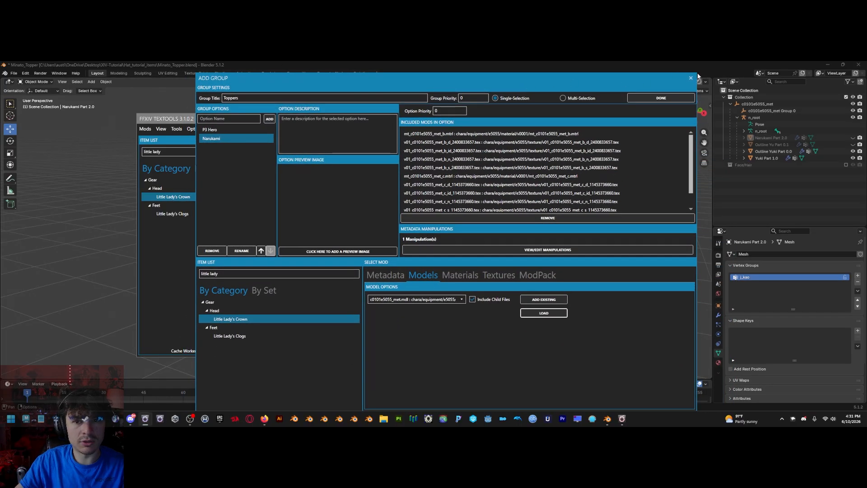
drag(697, 73, 579, 108)
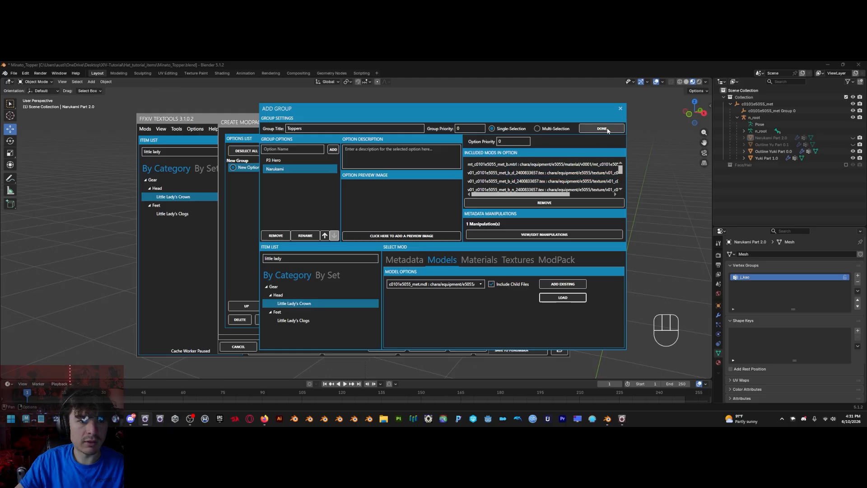
click(602, 129)
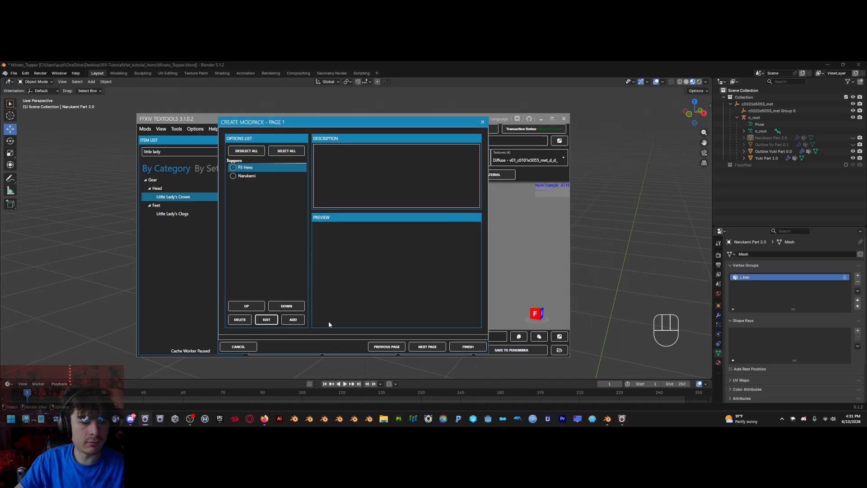
click(468, 347)
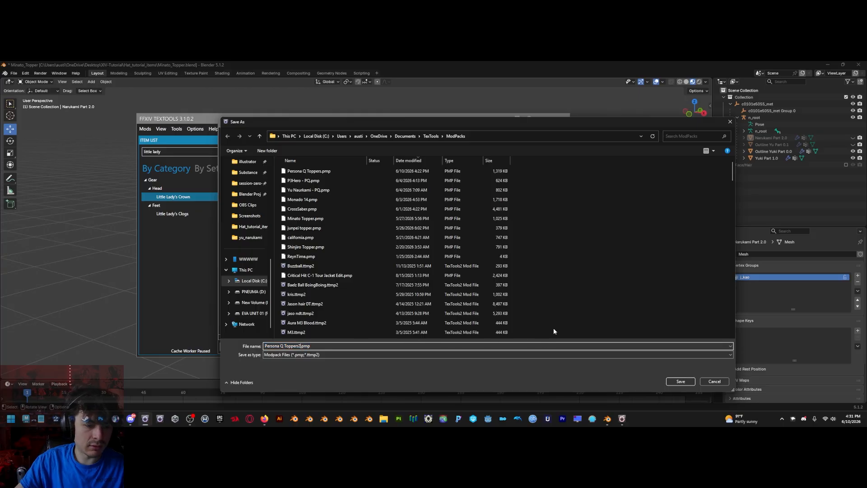
text(2)
click(680, 382)
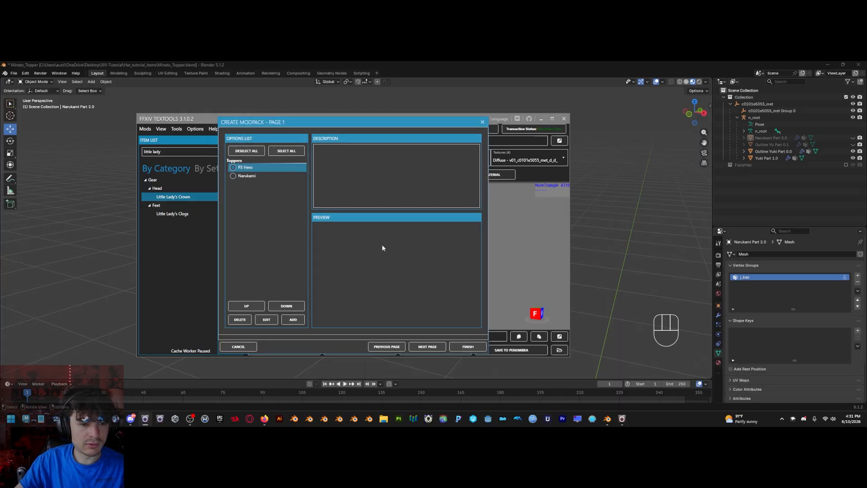
click(404, 249)
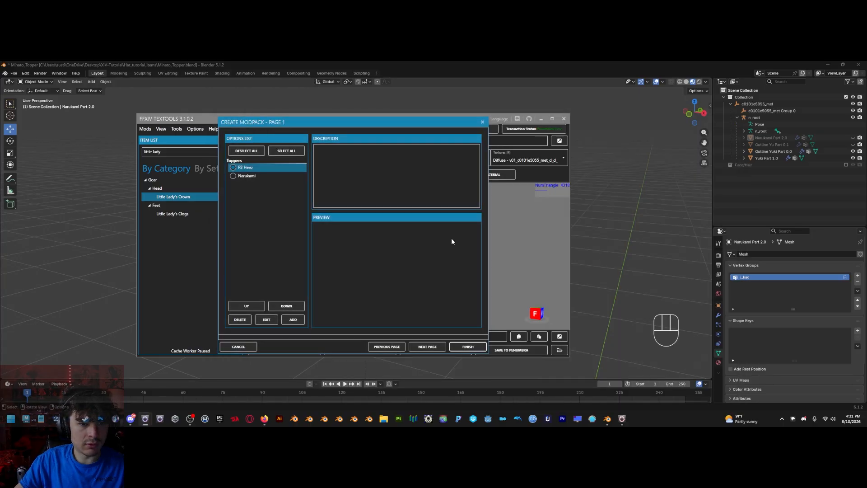
click(483, 121)
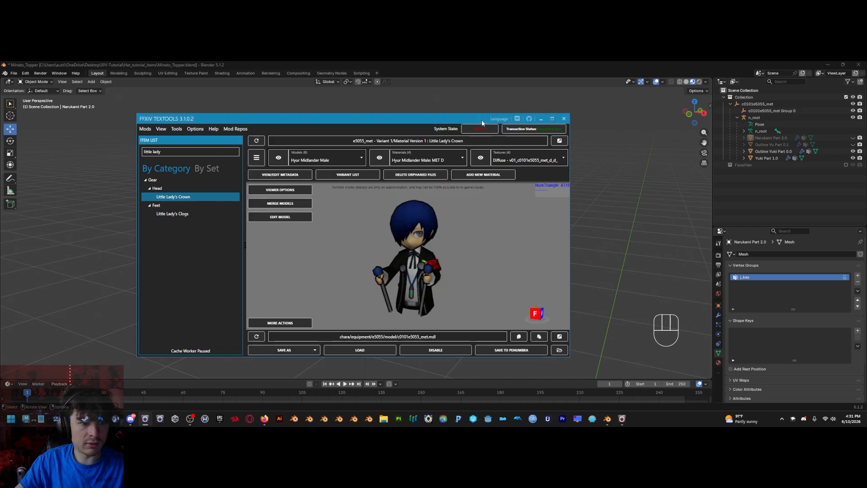
Check the MET D material's diffuse texture and the loaded topper model for Little Lady's Crown
click(420, 157)
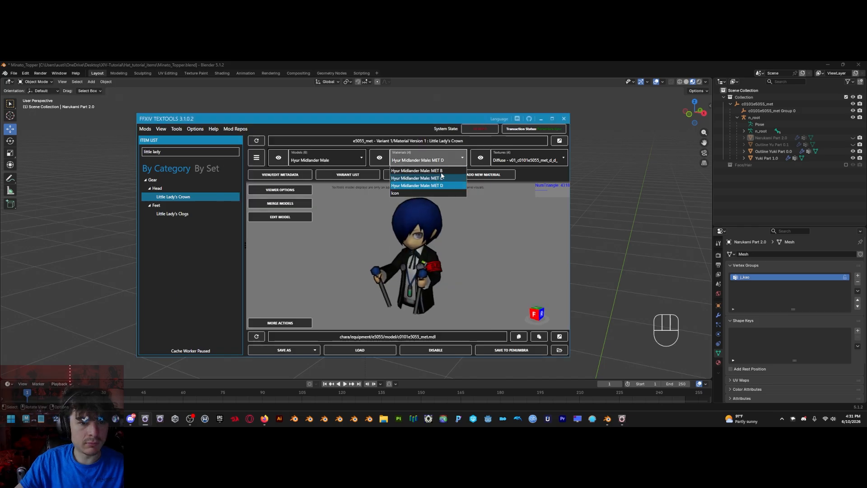
click(440, 185)
click(506, 158)
click(499, 171)
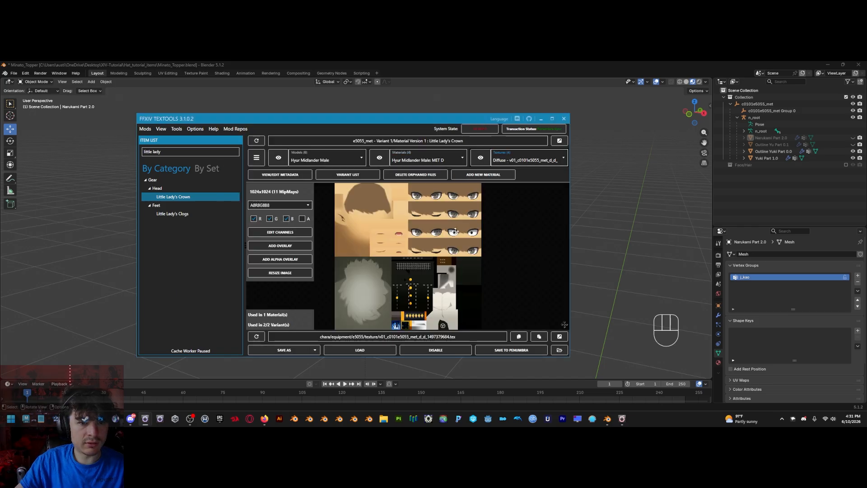
click(278, 157)
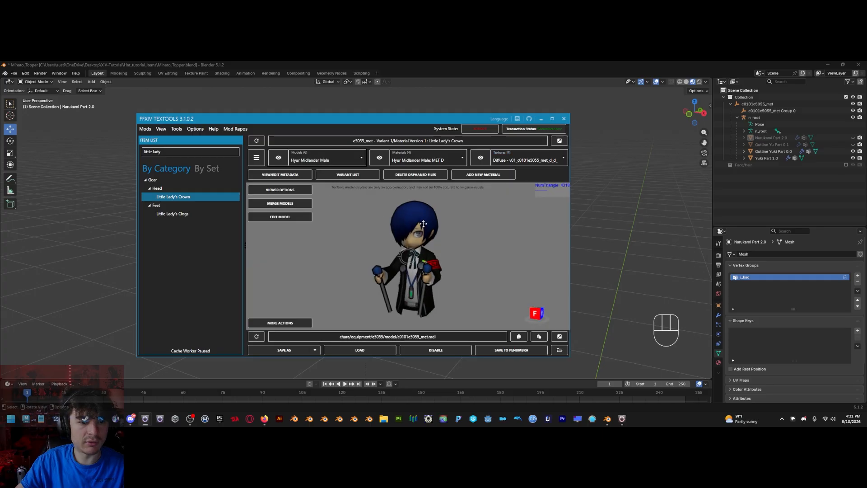
right_drag(506, 219, 497, 226)
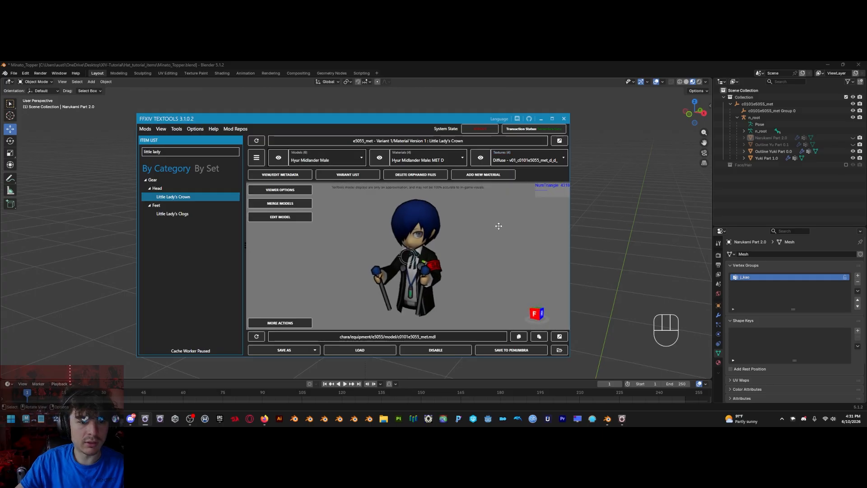
Switch to the game, commit the open transaction for the Persona Q Topper mod, and minimize TexTools
click(622, 419)
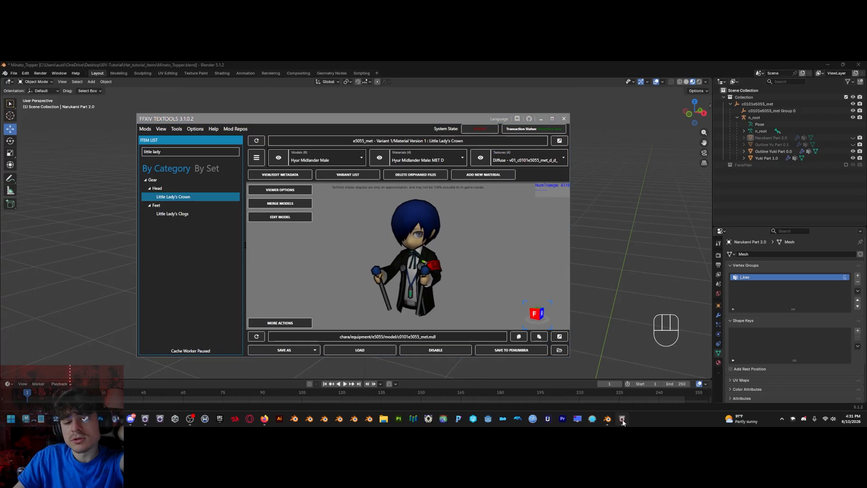
key(alt+Tab)
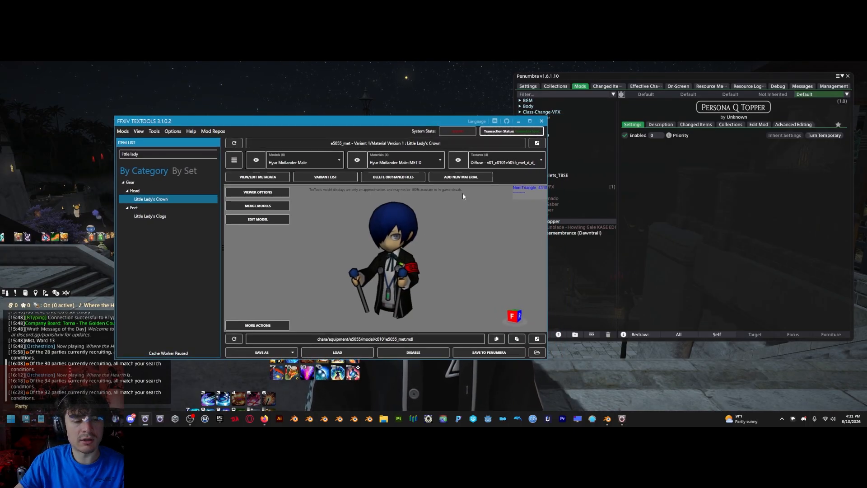
key(alt+Tab)
click(557, 237)
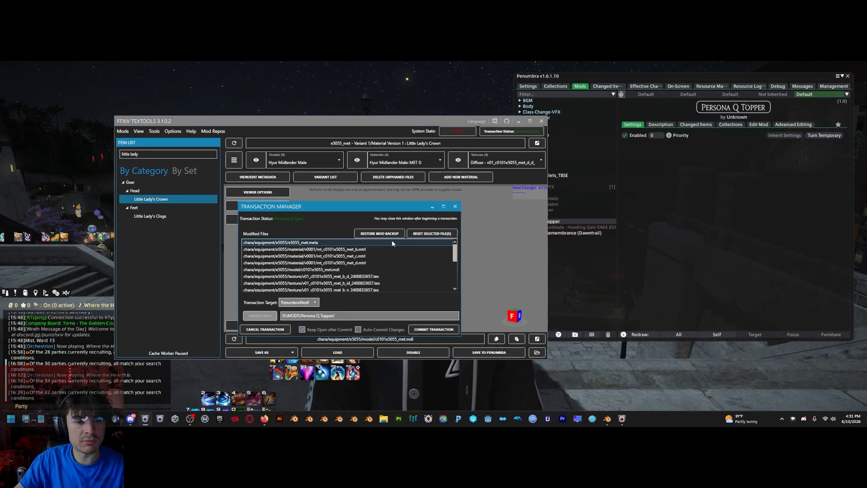
click(434, 329)
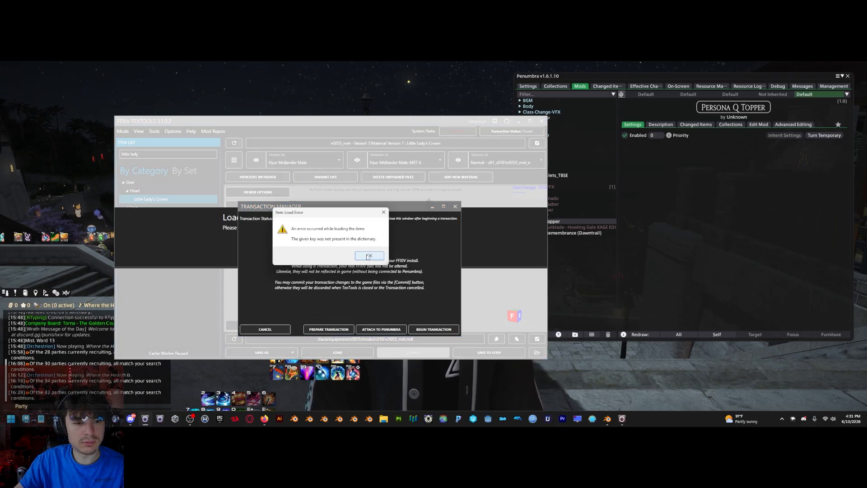
click(369, 256)
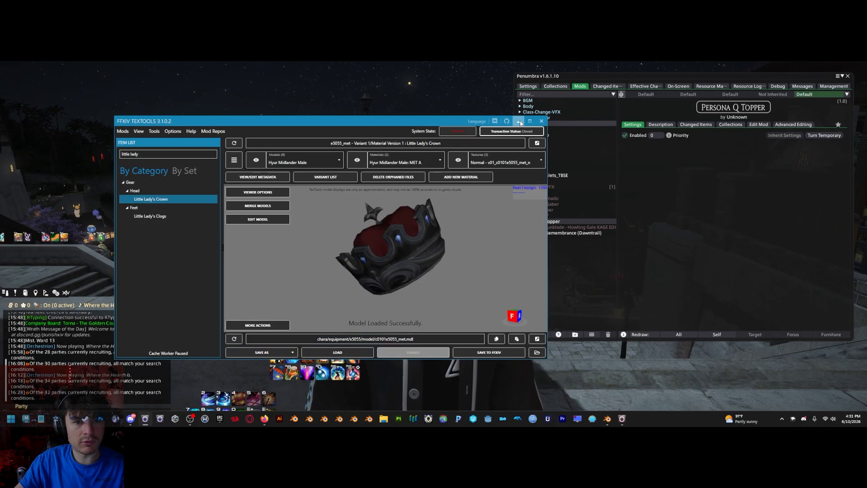
click(519, 122)
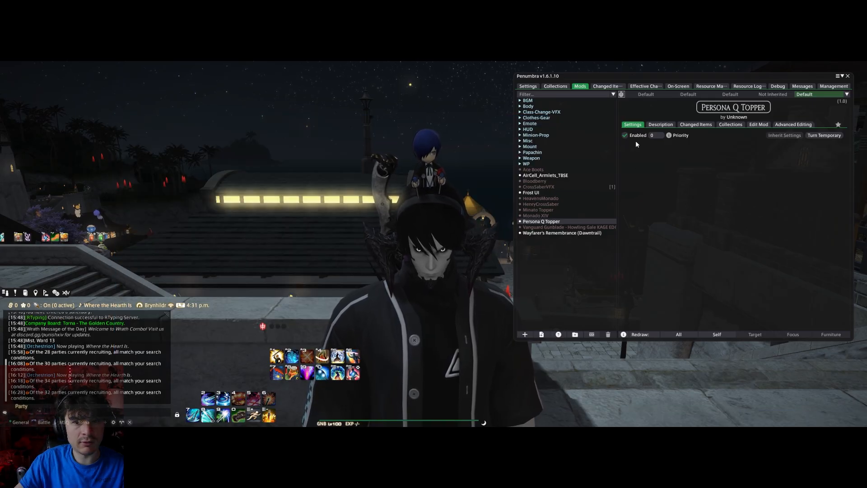
Toggle the Persona Q Topper mod off and on in Penumbra, and delete it from the mod list
click(625, 135)
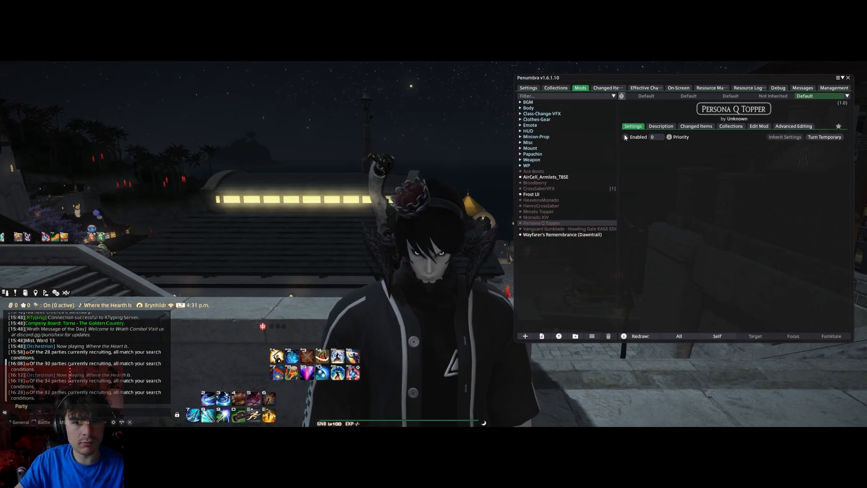
click(625, 137)
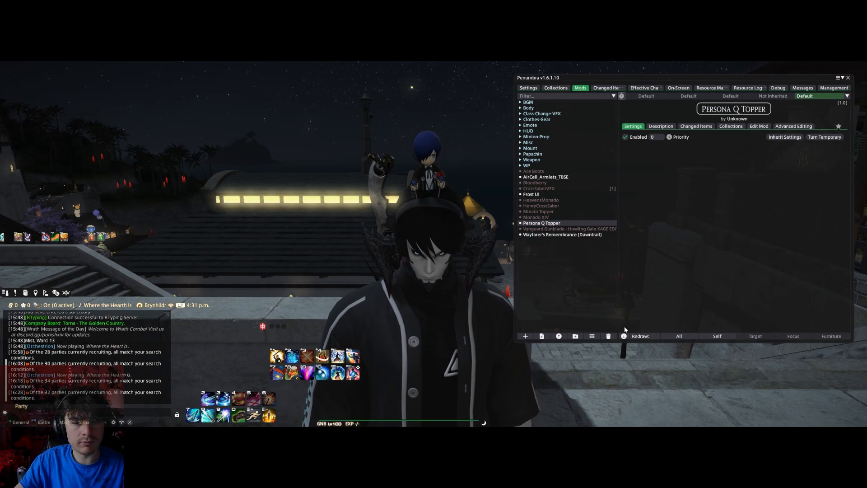
ctrl+click(608, 336)
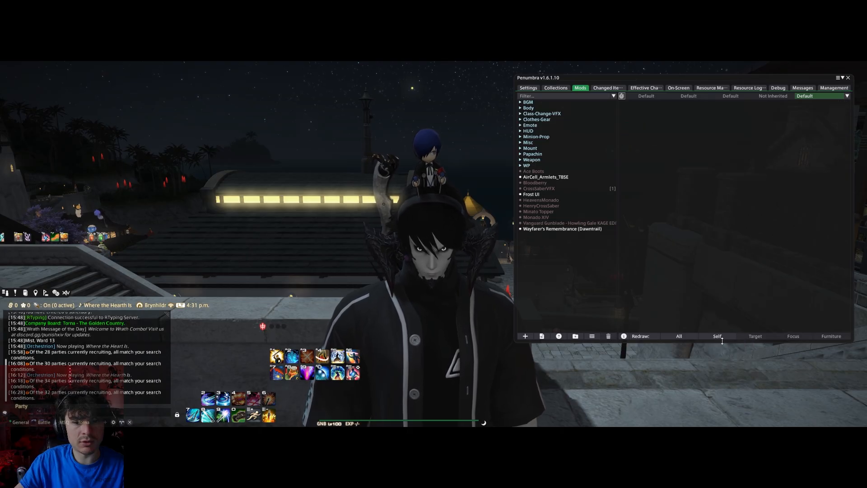
Import Persona Q Toppers2.pmp into Penumbra, select the Narukami option, and redraw the player character
click(534, 337)
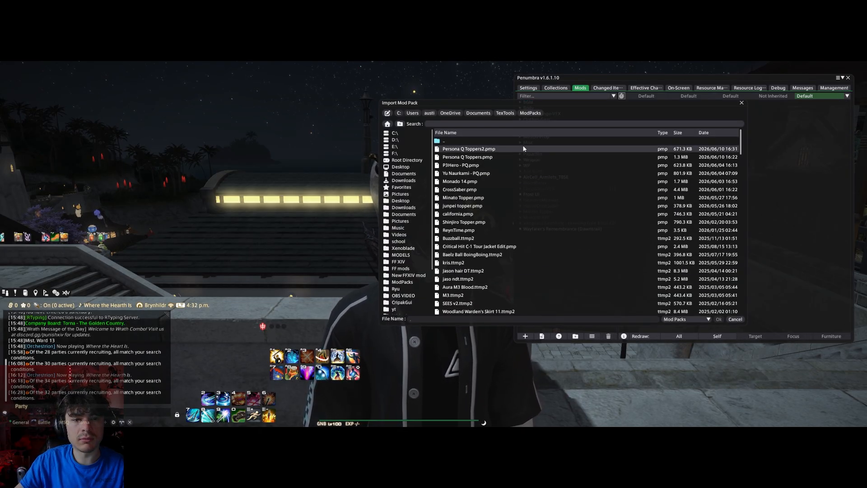
double_click(524, 148)
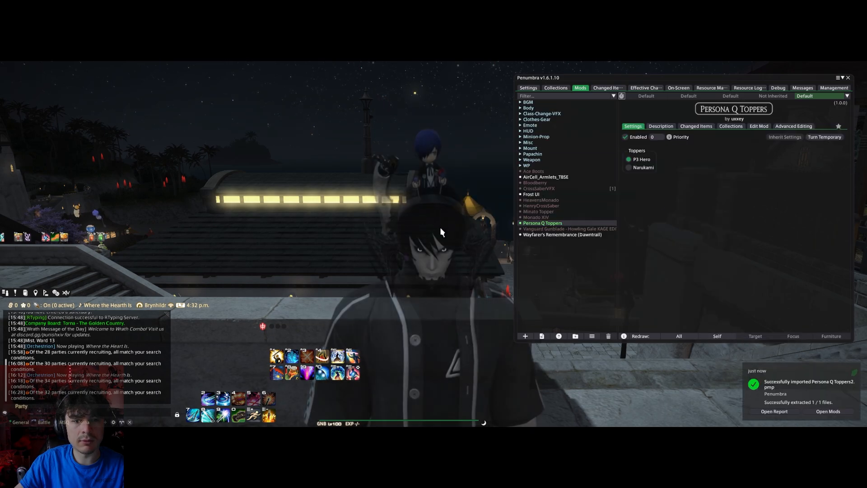
click(629, 167)
click(717, 336)
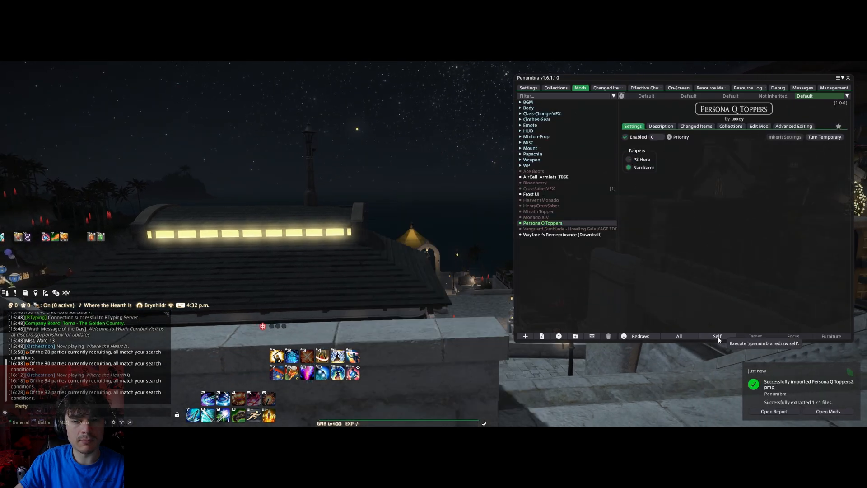
Examine the Narukami topper on the character in game from the front and up close
right_drag(442, 243, 307, 152)
key(w)
key(space)
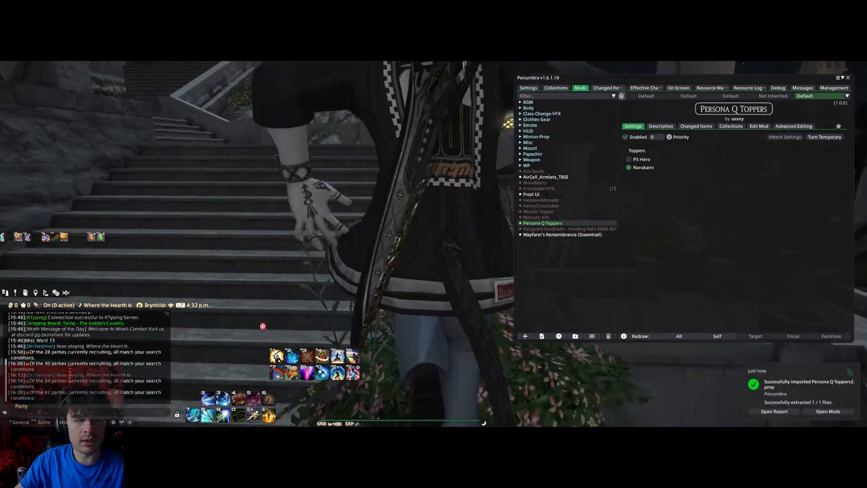
key(s)
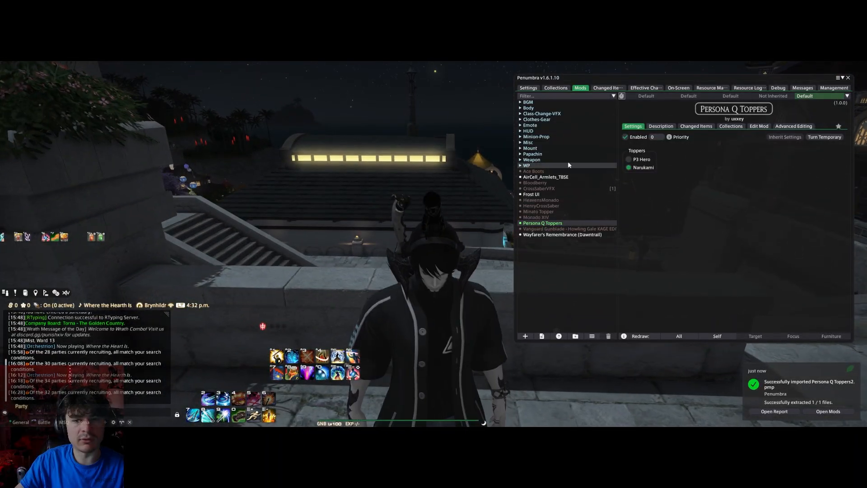
right_drag(394, 212, 394, 213)
scroll(393, 213, up, 3)
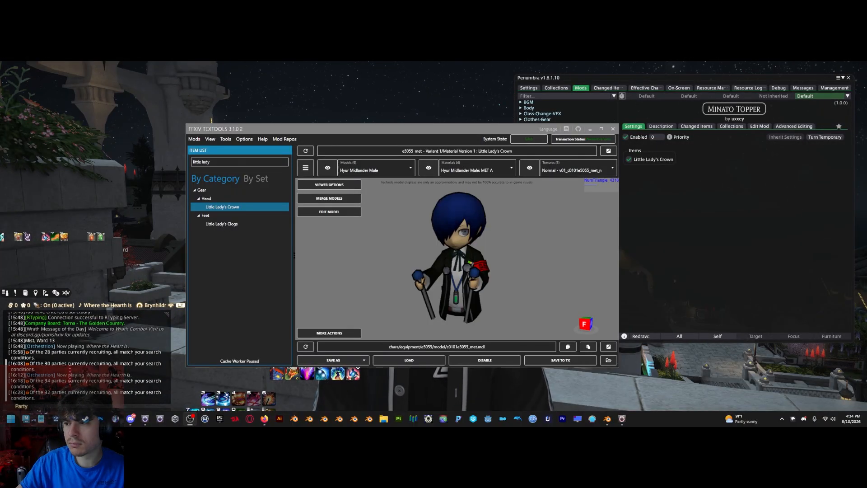
Examine the Minato topper model and its MET C material in TexTools
mouse_move(463, 312)
right_down()
mouse_move(446, 319)
mouse_move(470, 326)
mouse_move(461, 329)
right_up()
click(481, 172)
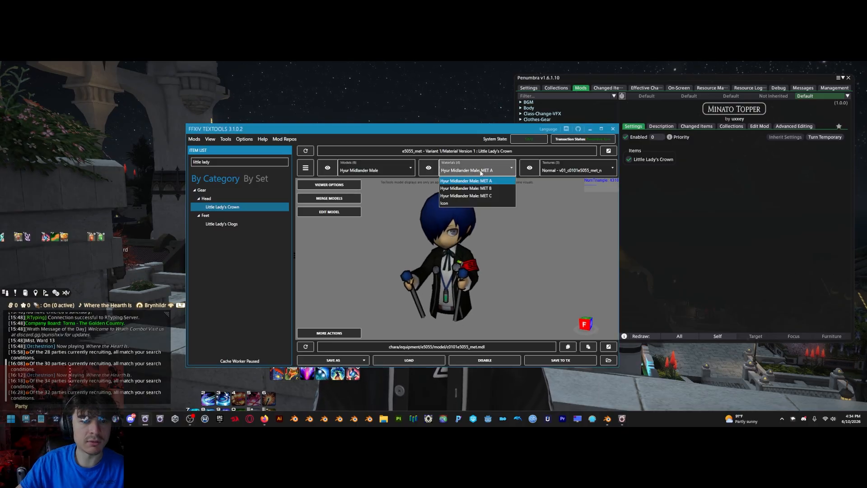
click(478, 196)
click(484, 170)
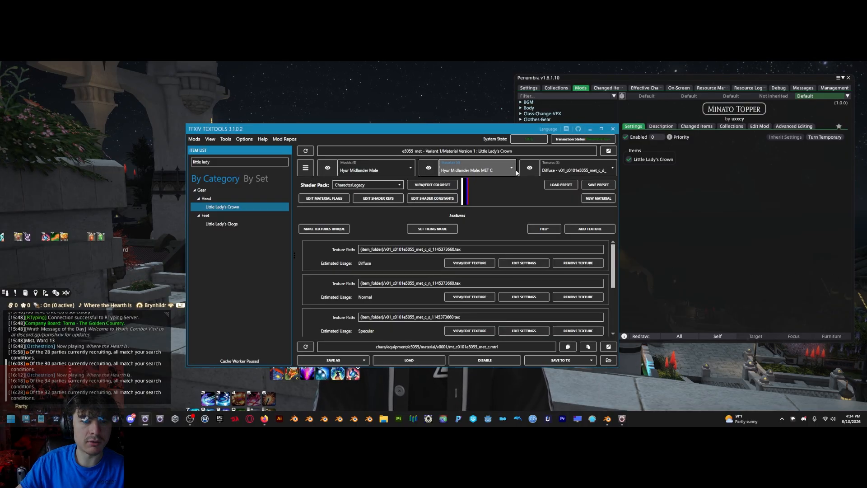
click(328, 168)
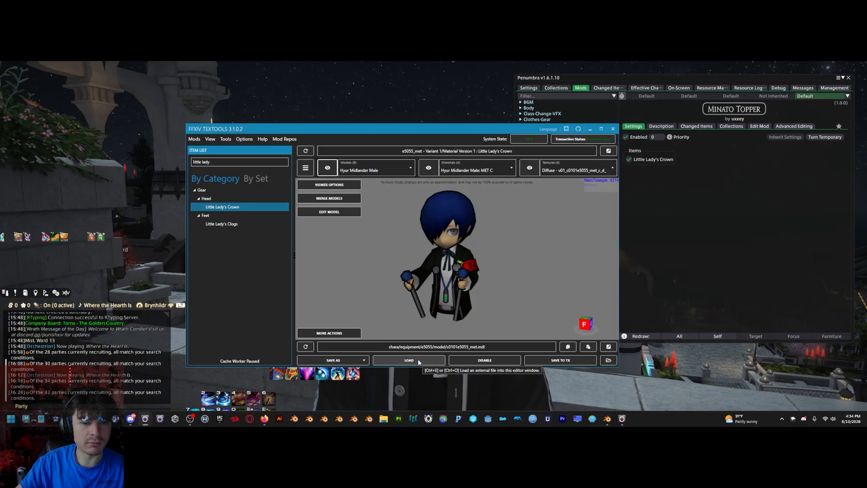
Create a new material D for Little Lady's Crown from the MET C material
click(476, 170)
click(477, 203)
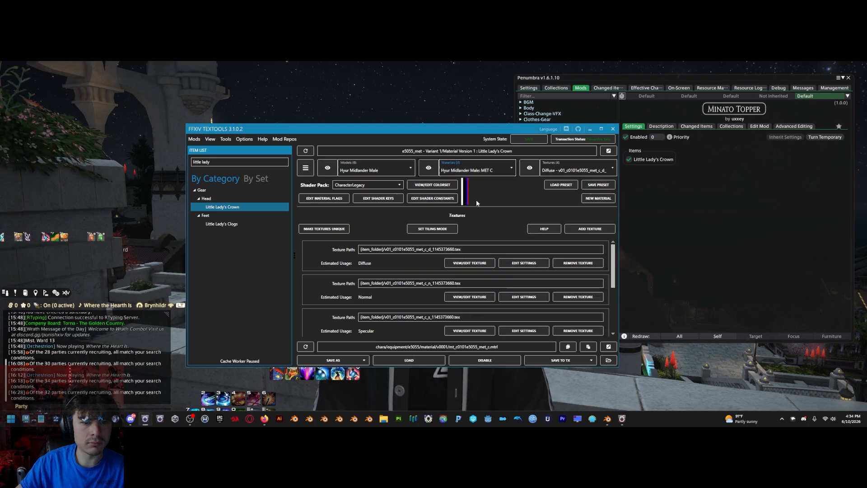
click(600, 199)
click(450, 256)
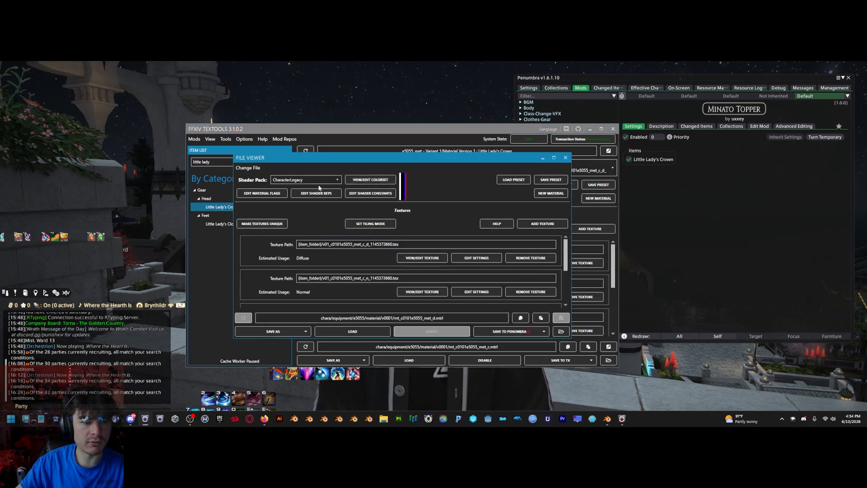
Load a CharacterLegacy material preset into the new material D and save the material to Penumbra
click(513, 180)
click(449, 213)
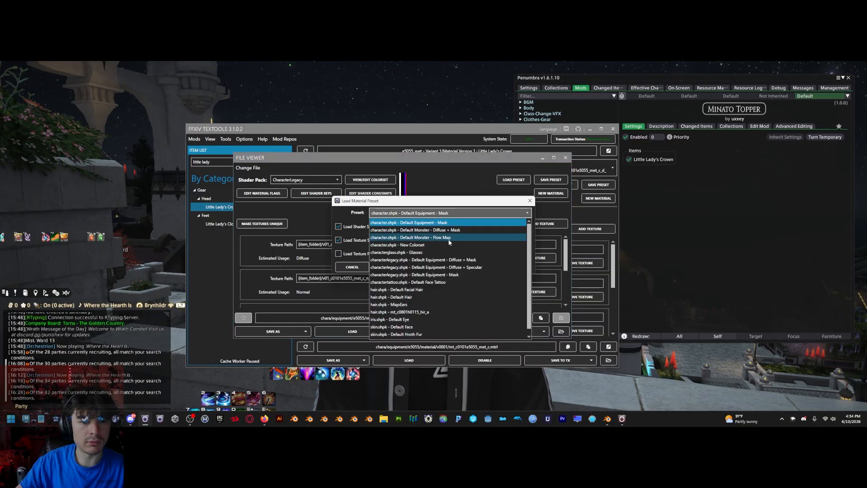
click(437, 236)
click(514, 267)
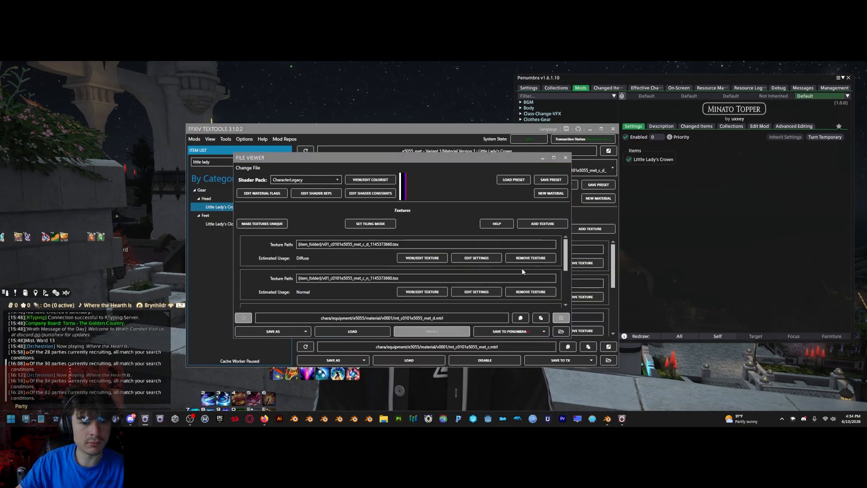
click(503, 332)
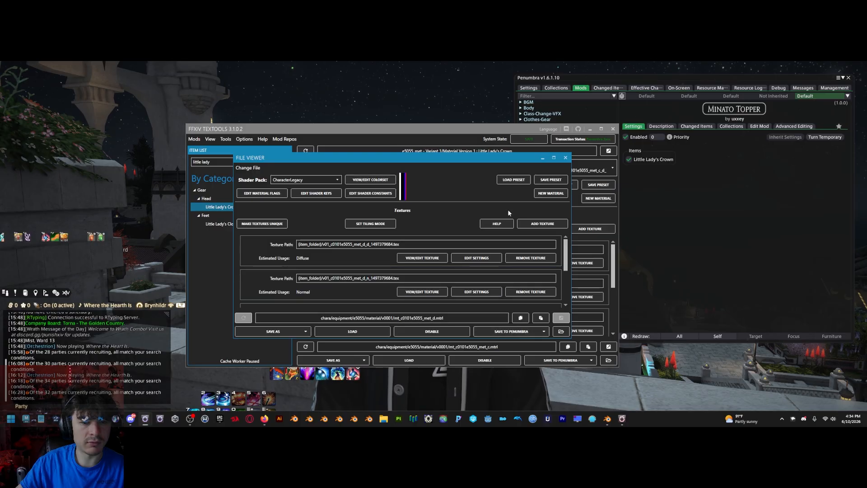
Load the diffuse texture image from the yu_narukami folder into the MET D material of Little Lady's Crown
click(565, 159)
click(569, 172)
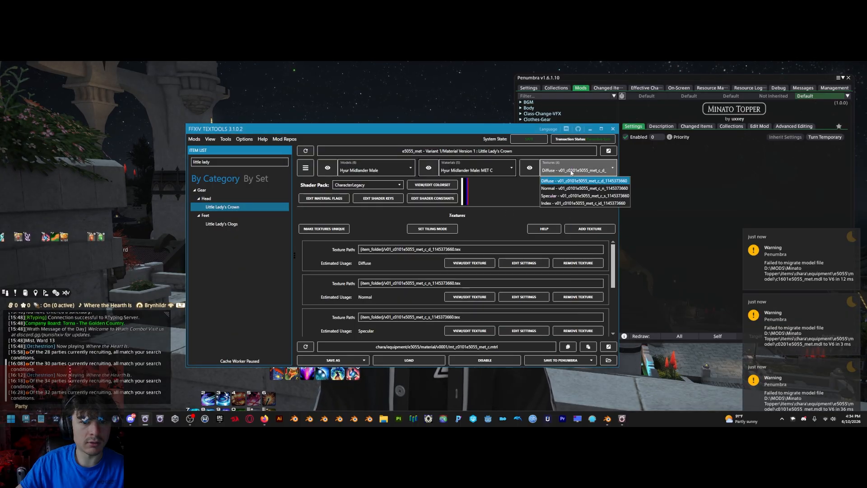
click(564, 171)
click(500, 172)
click(466, 203)
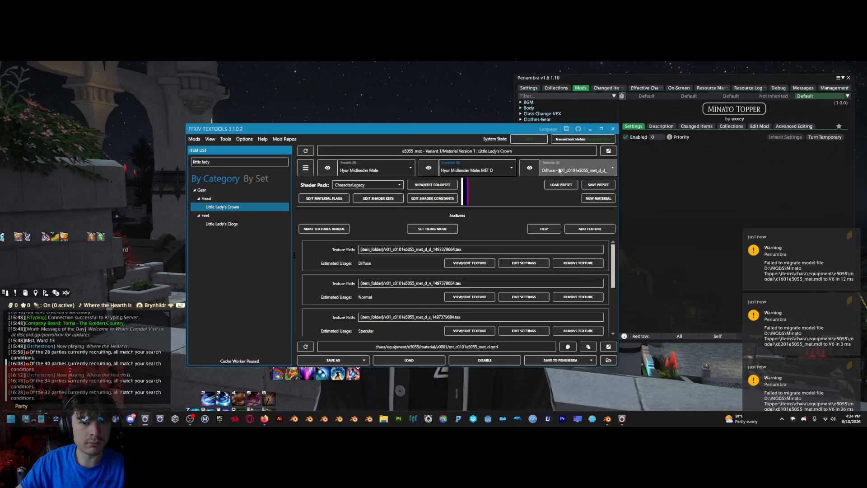
click(415, 362)
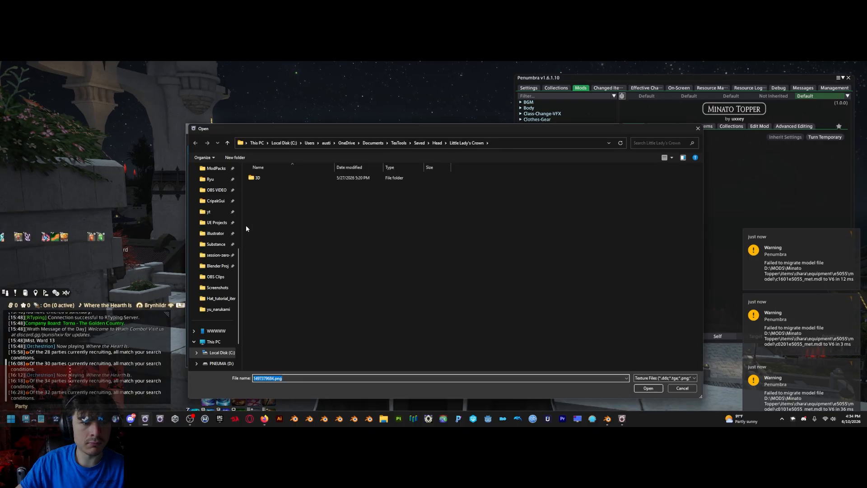
click(217, 310)
double_click(273, 185)
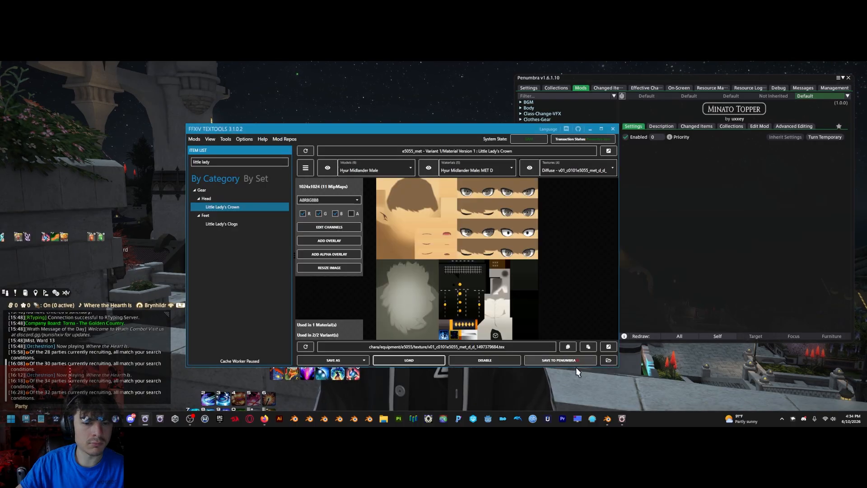
Go to MET D's other textures and import the Minato-Yu topper model through the model editor, checking its mesh groups and parts
click(570, 170)
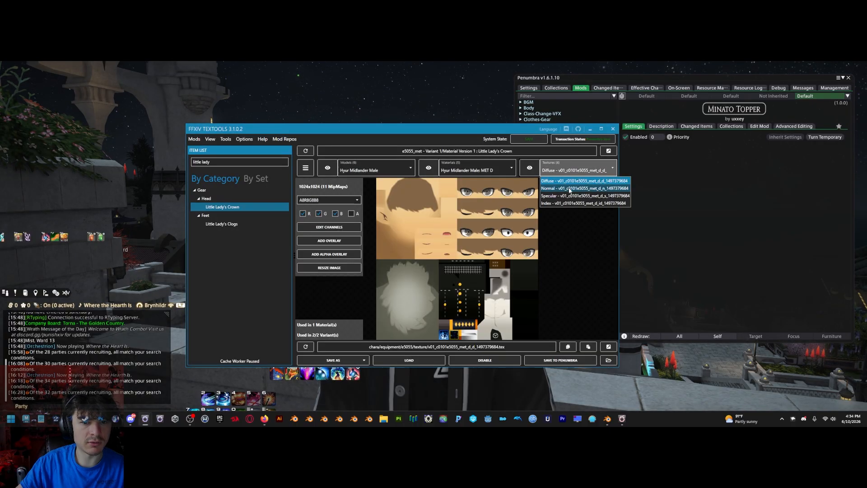
click(570, 196)
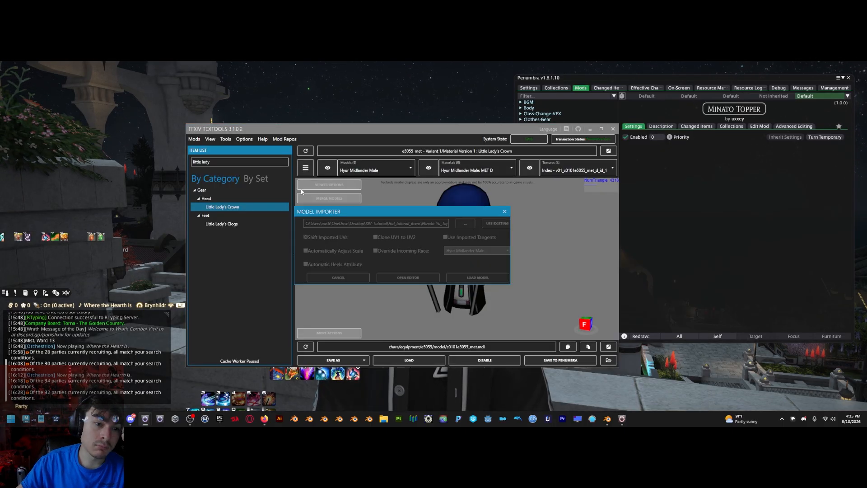
click(488, 206)
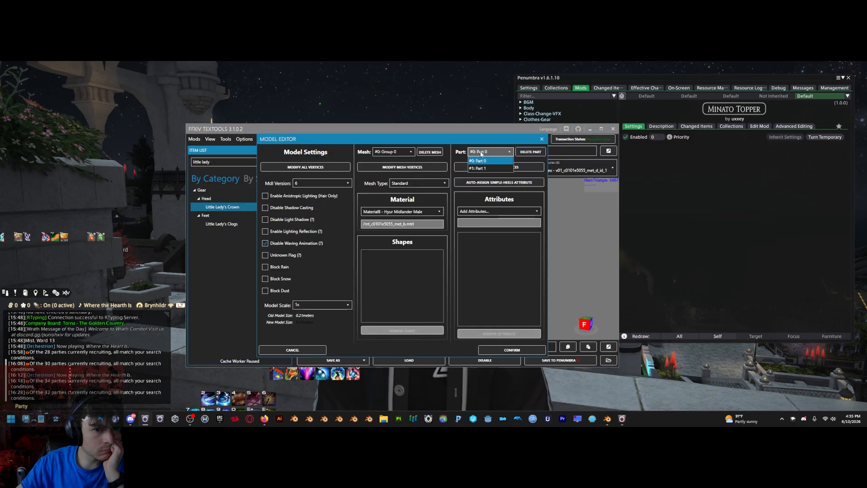
click(393, 152)
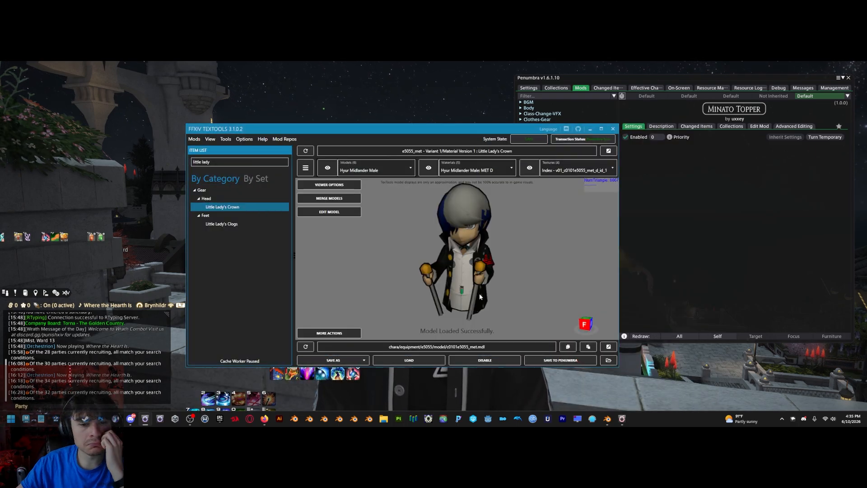
Review the MET D and MET A materials and the model of Little Lady's Crown in TexTools
drag(500, 128, 418, 271)
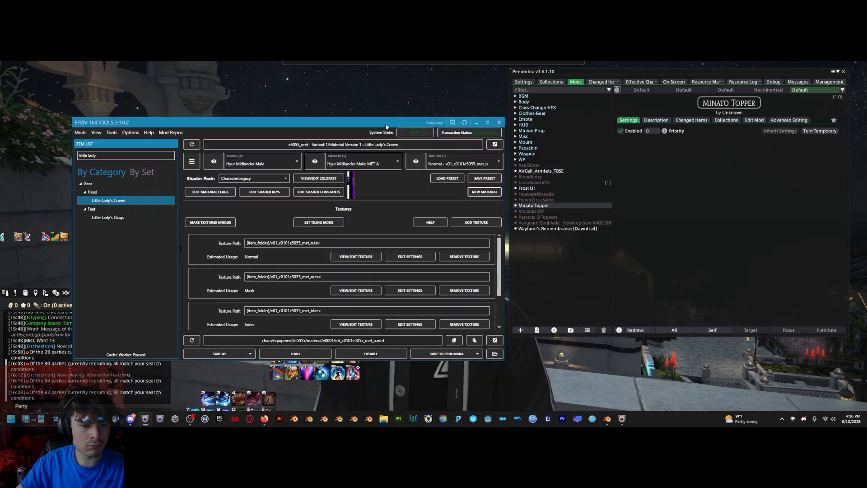
drag(385, 125, 403, 137)
drag(421, 93, 380, 86)
key(alt+Tab)
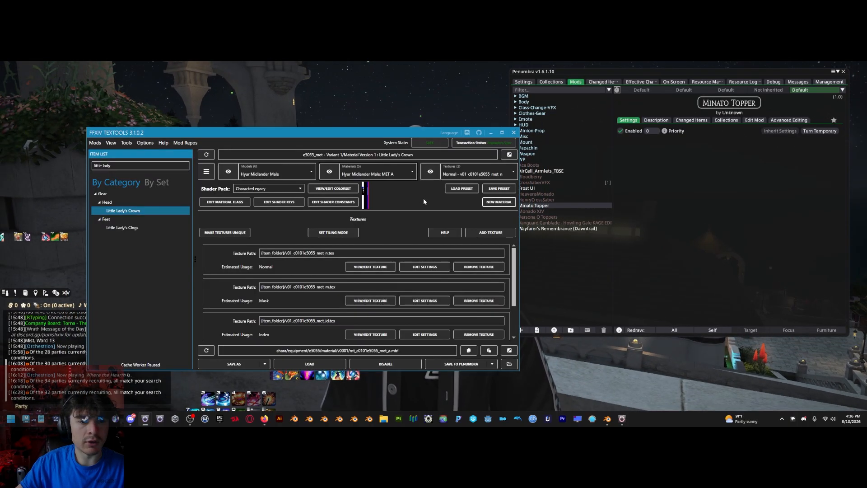
click(378, 176)
click(382, 207)
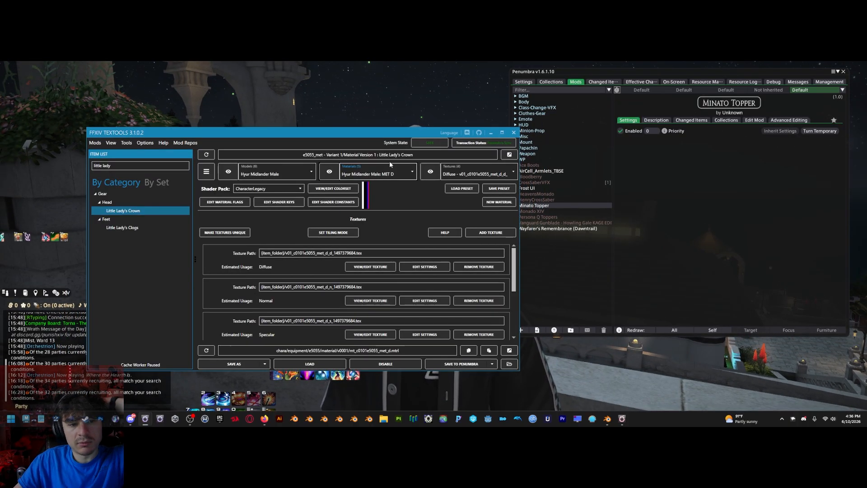
click(384, 176)
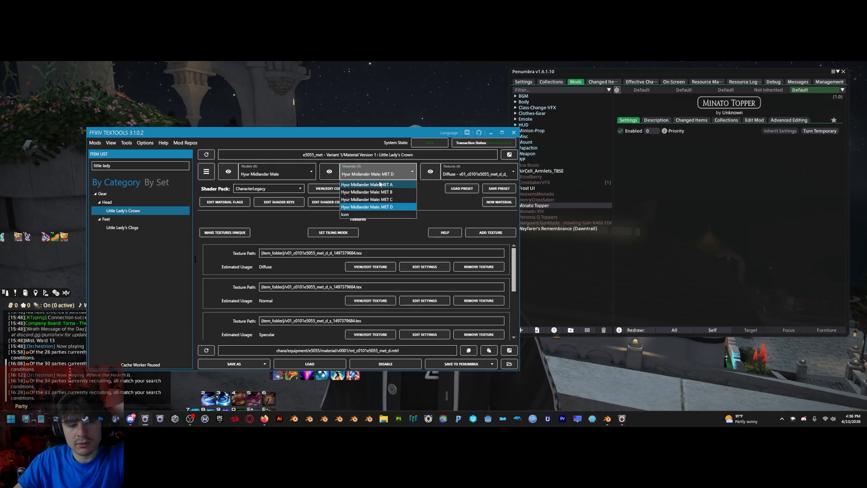
click(380, 184)
click(228, 171)
drag(317, 134, 409, 147)
Disable the MET D material of Little Lady's Crown
click(462, 182)
click(462, 194)
click(462, 186)
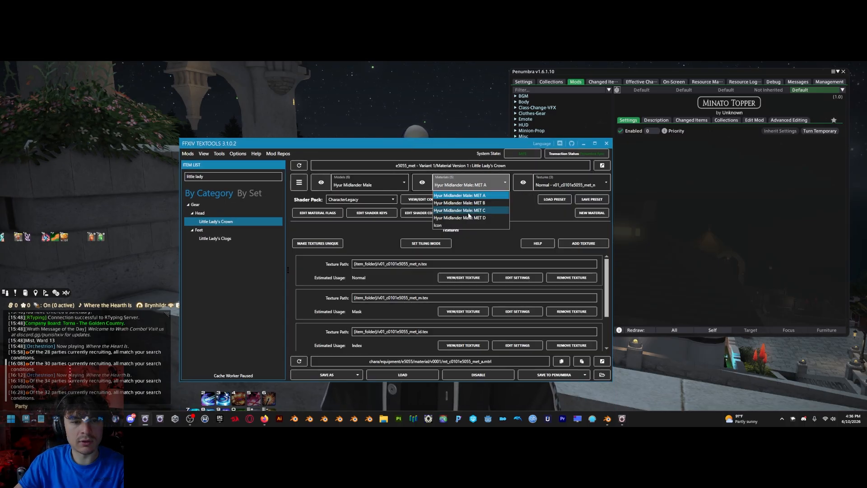
click(469, 218)
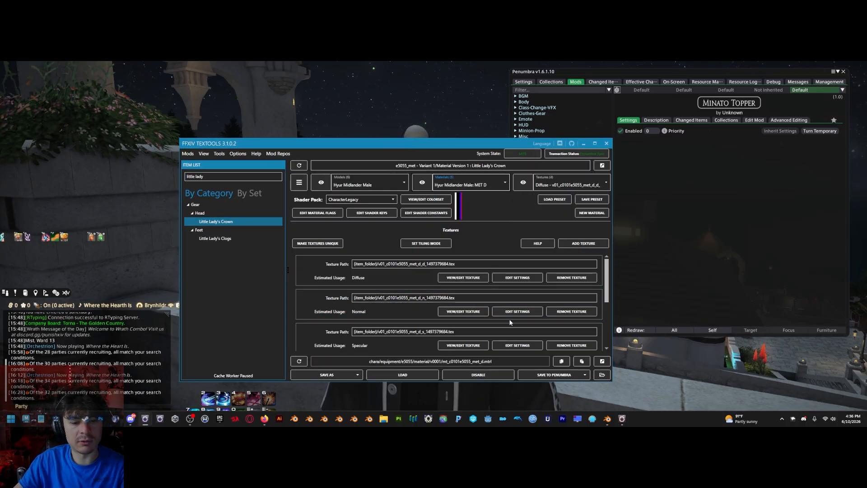
double_click(564, 187)
click(470, 186)
click(471, 186)
click(473, 377)
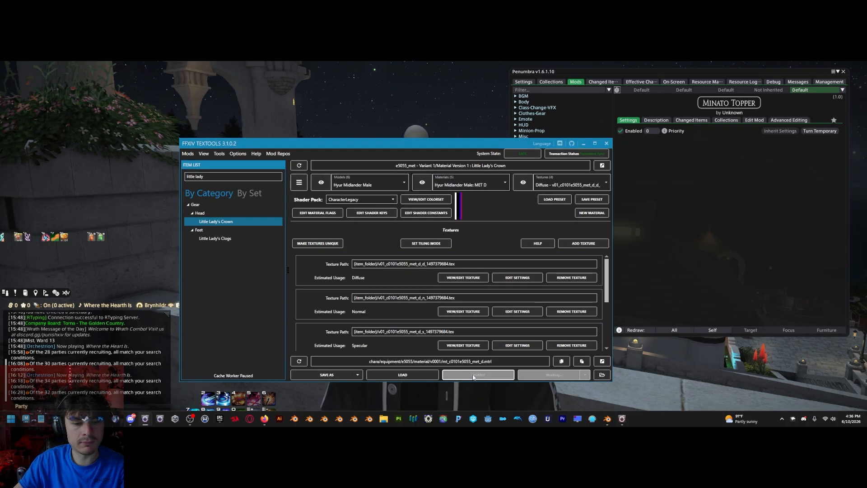
Create material D again for Little Lady's Crown, based on the MET C material
click(471, 185)
click(473, 211)
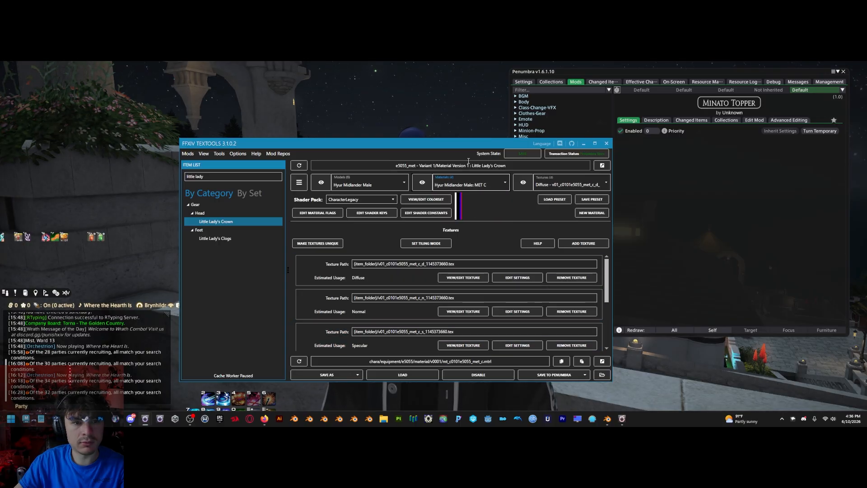
click(592, 213)
click(443, 271)
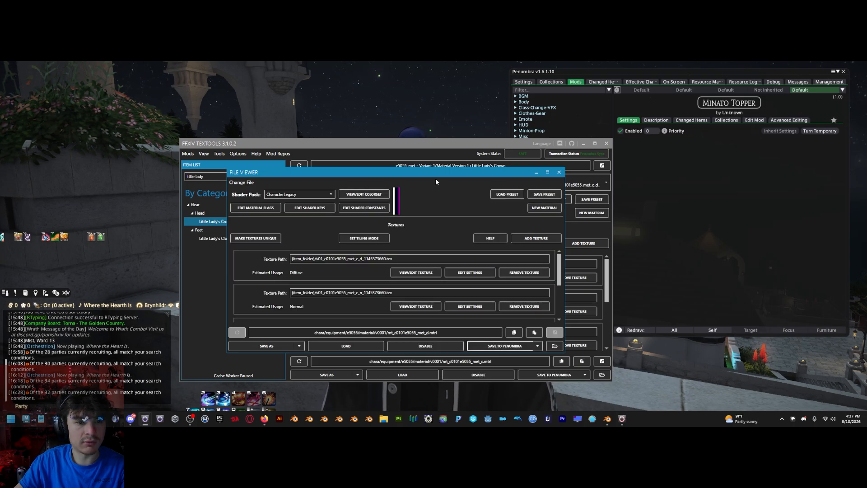
Load the preset characterlegacy.shpk - Default Equipment - Diffuse + Specular into the new material D
click(507, 195)
click(452, 213)
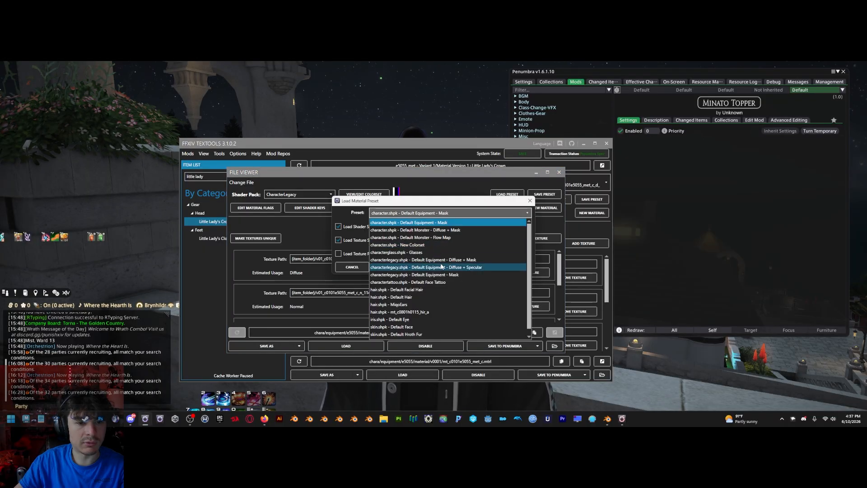
click(515, 267)
click(515, 267)
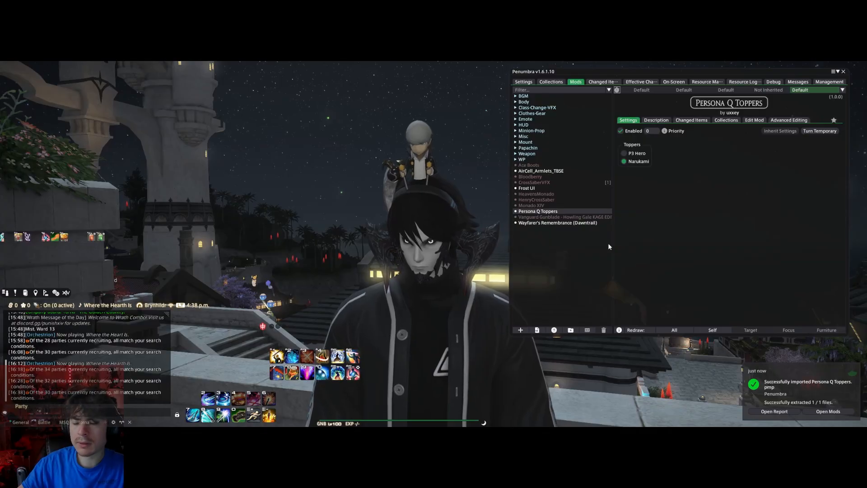
Inspect the Narukami topper on the character in game from behind and from the front
key(w)
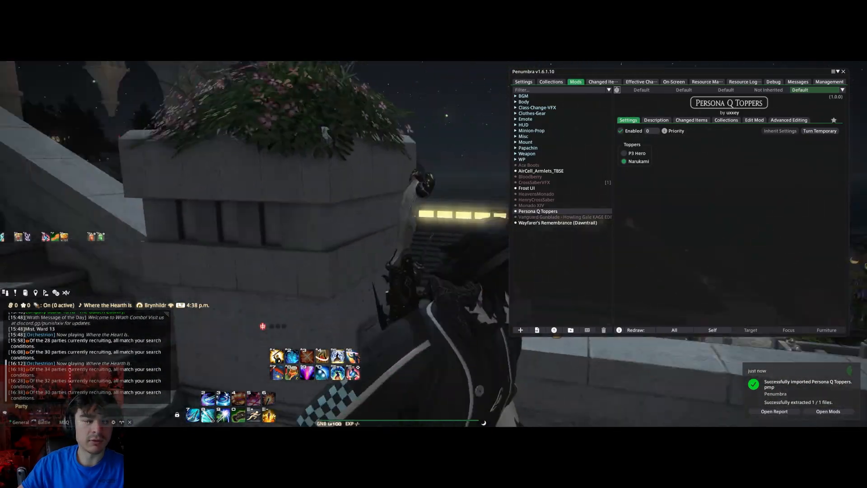
key(s)
right_drag(487, 224, 425, 215)
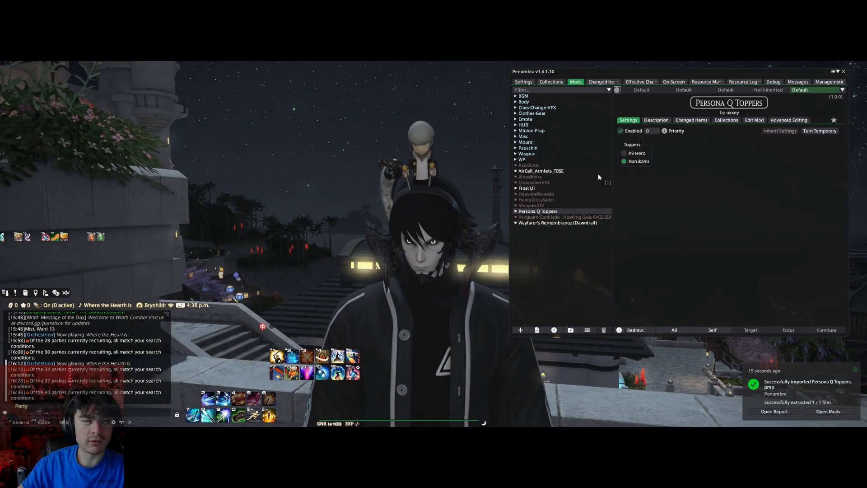
Switch the Persona Q Toppers mod to the P3 Hero option and view the topper from several angles
click(625, 153)
right_drag(407, 259, 378, 260)
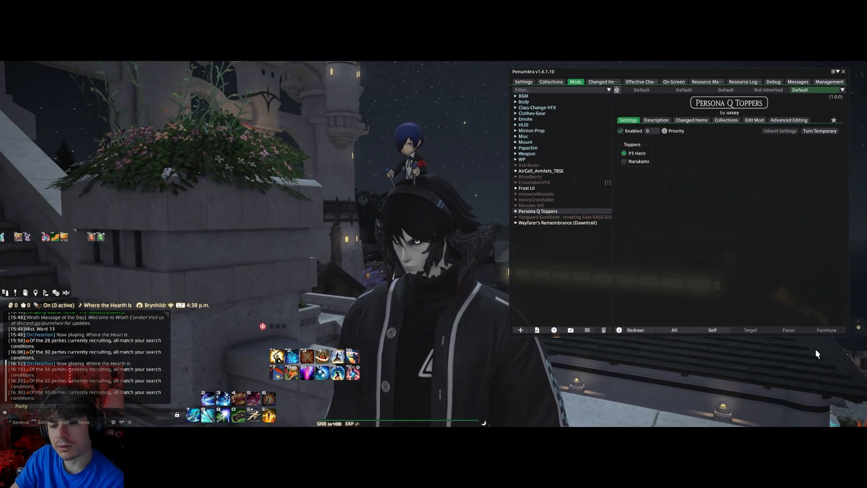
right_drag(431, 259, 461, 258)
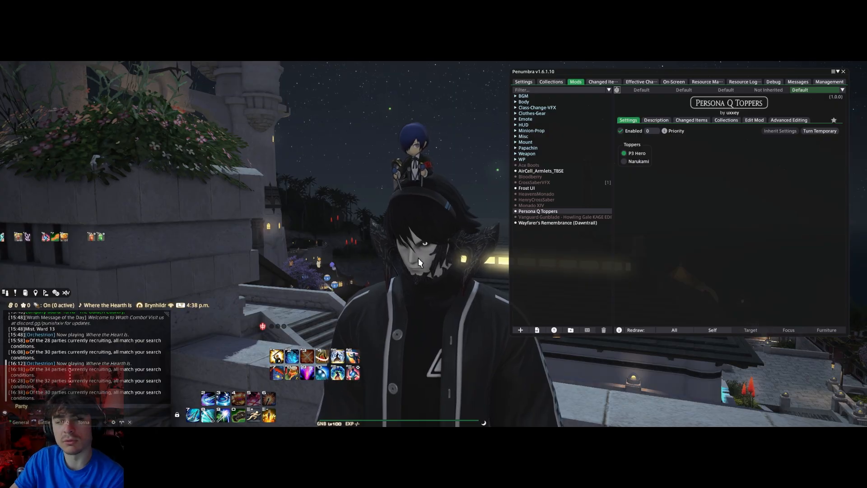
Walk the character around and examine the P3 Hero topper in game from near and far
scroll(401, 260, down, 6)
mouse_move(401, 259)
right_down()
mouse_move(230, 269)
mouse_move(422, 264)
mouse_move(397, 256)
right_up()
key(w)
scroll(401, 263, up, 5)
key(s)
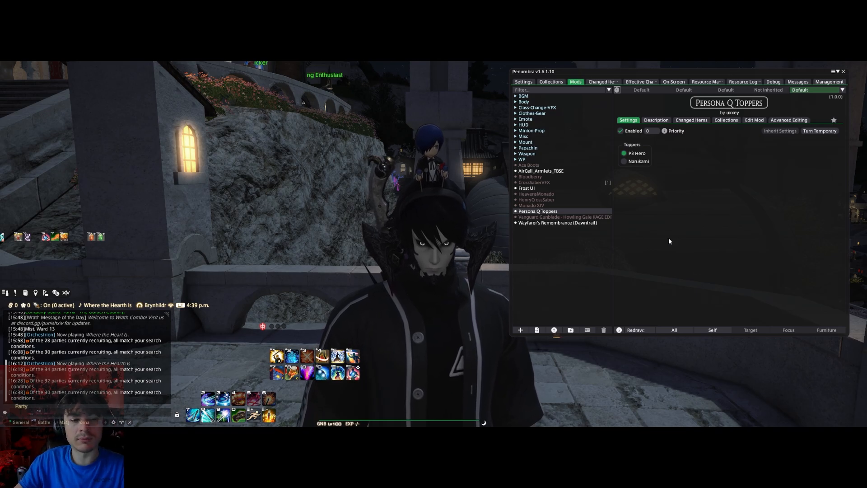
mouse_move(418, 217)
right_down()
mouse_move(371, 217)
mouse_move(415, 214)
right_up()
mouse_move(408, 164)
right_down()
mouse_move(388, 164)
mouse_move(408, 164)
right_up()
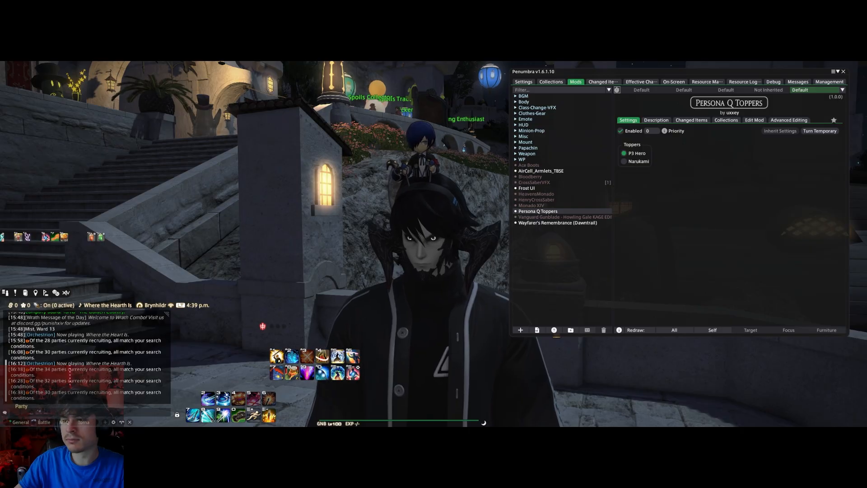